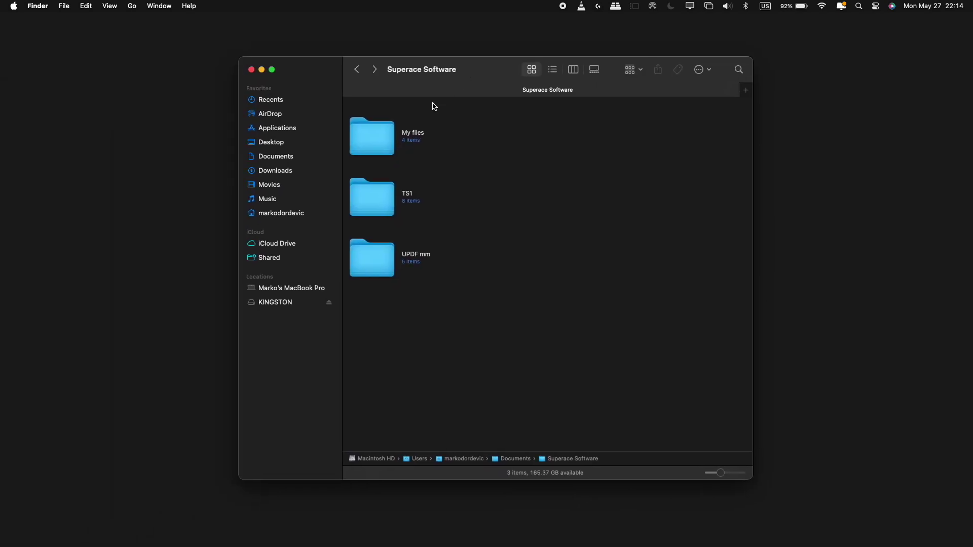
- Open My files and then the Forms and contracts folder to list its six PDFs
double_click(368, 154)
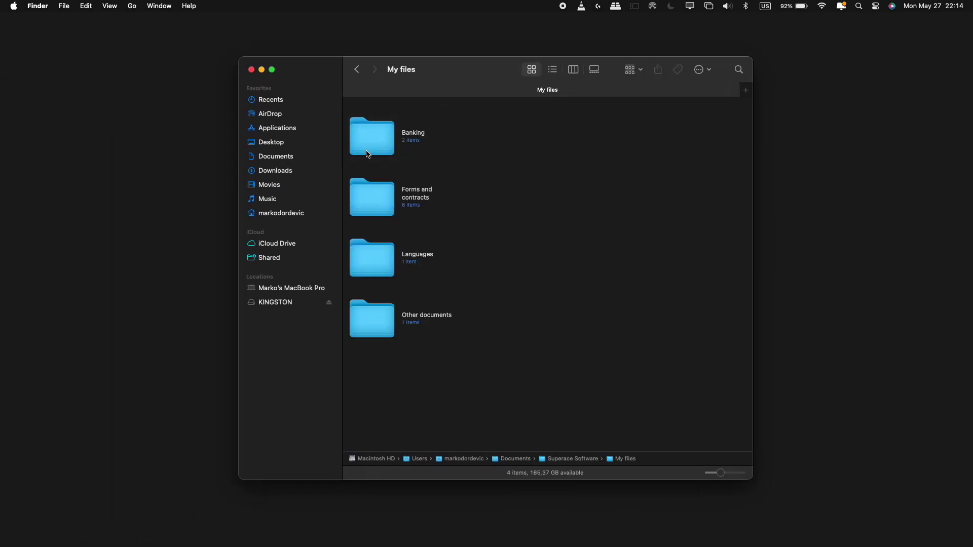
double_click(377, 204)
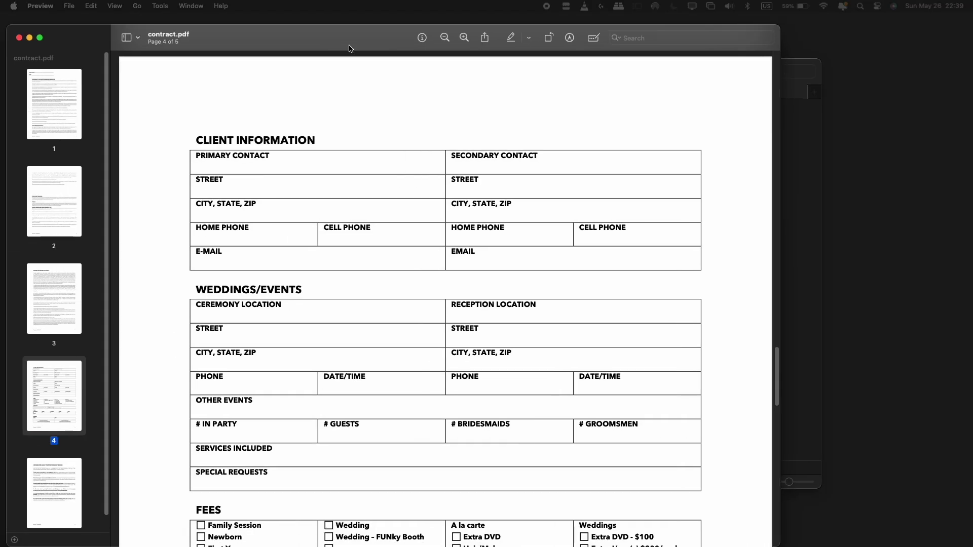
- Maximize Preview and scroll through page 4's client information, wedding/events and fees tables
double_click(388, 38)
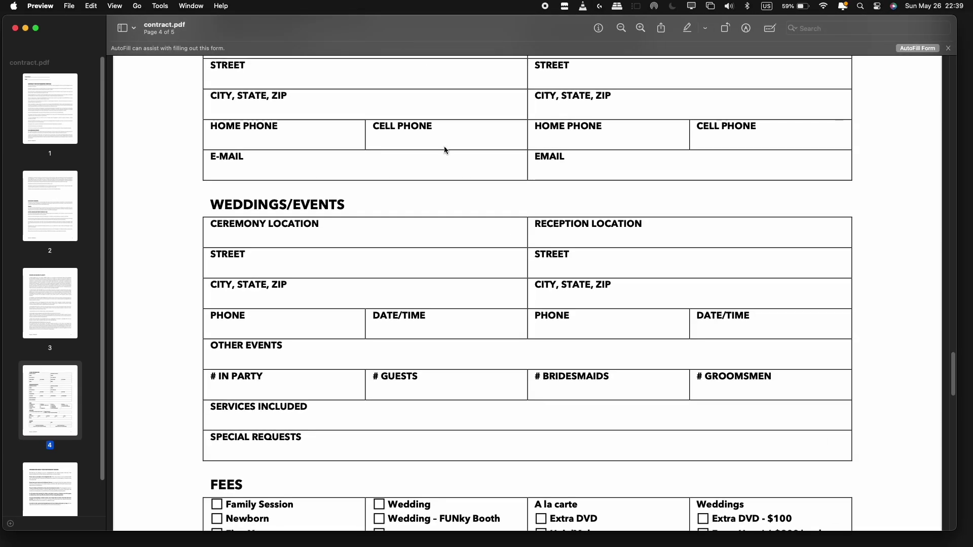
scroll(391, 189, up, 10)
scroll(391, 193, down, 4)
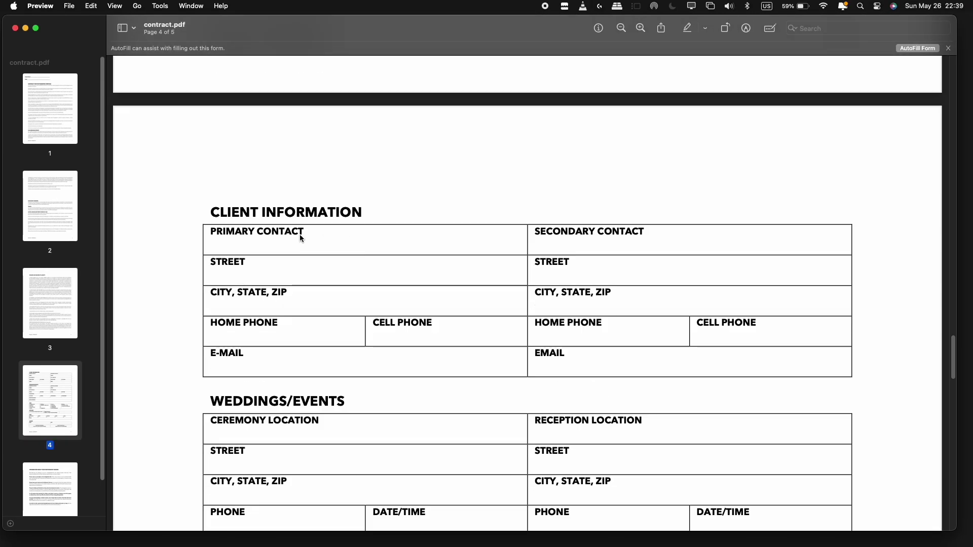
scroll(311, 281, down, 5)
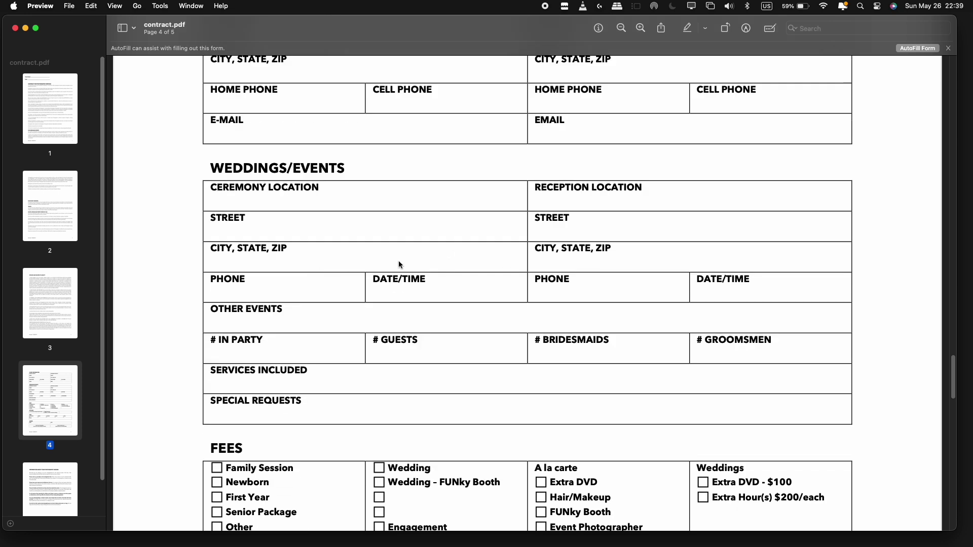
drag(398, 263, 493, 274)
scroll(487, 276, down, 3)
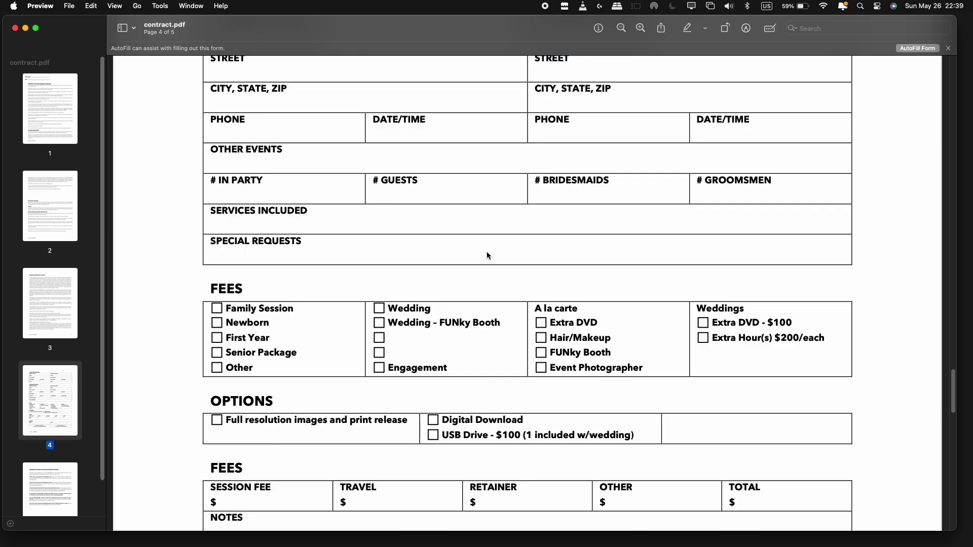
scroll(487, 251, down, 3)
scroll(456, 213, down, 4)
scroll(445, 256, up, 10)
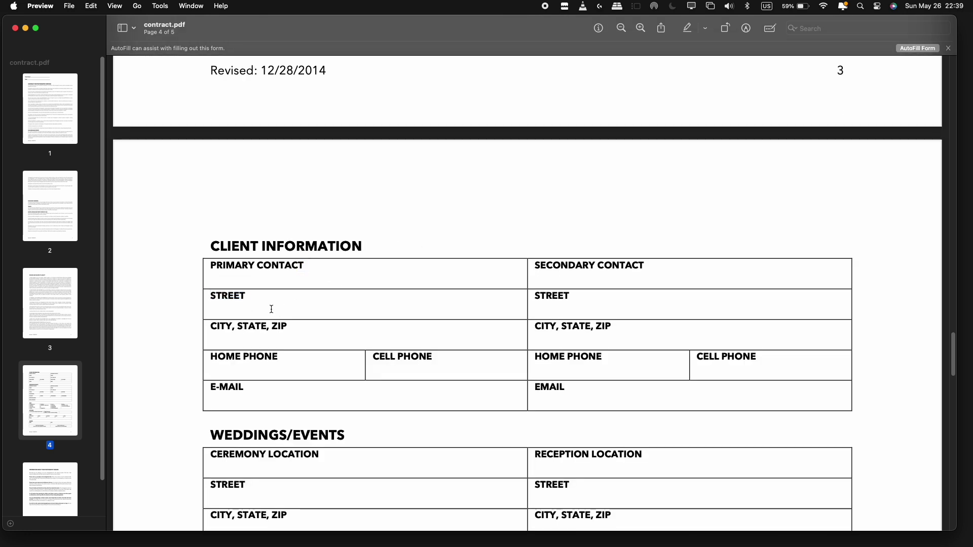
scroll(472, 254, down, 10)
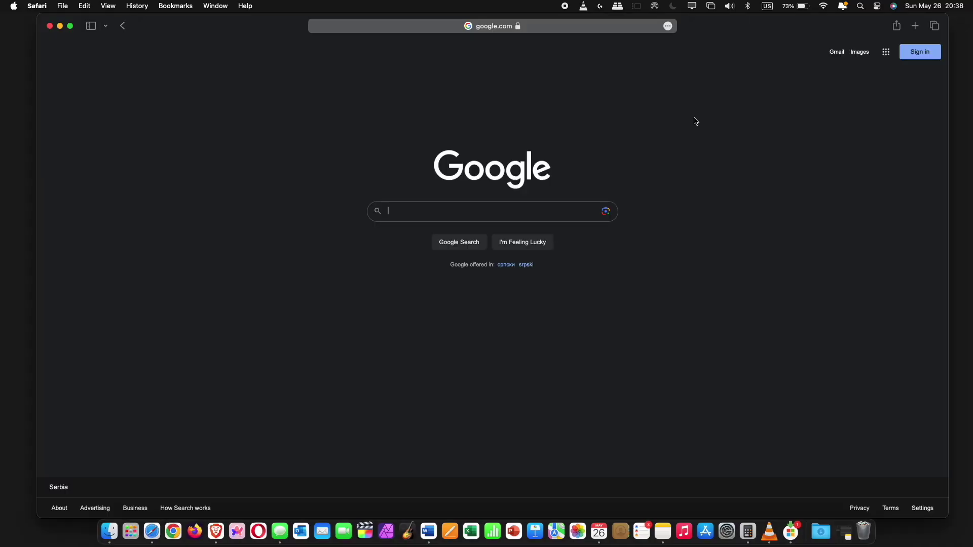
- Search Google for UPDF, go to updf.com and download the free UPDF installer
text(UPDF)
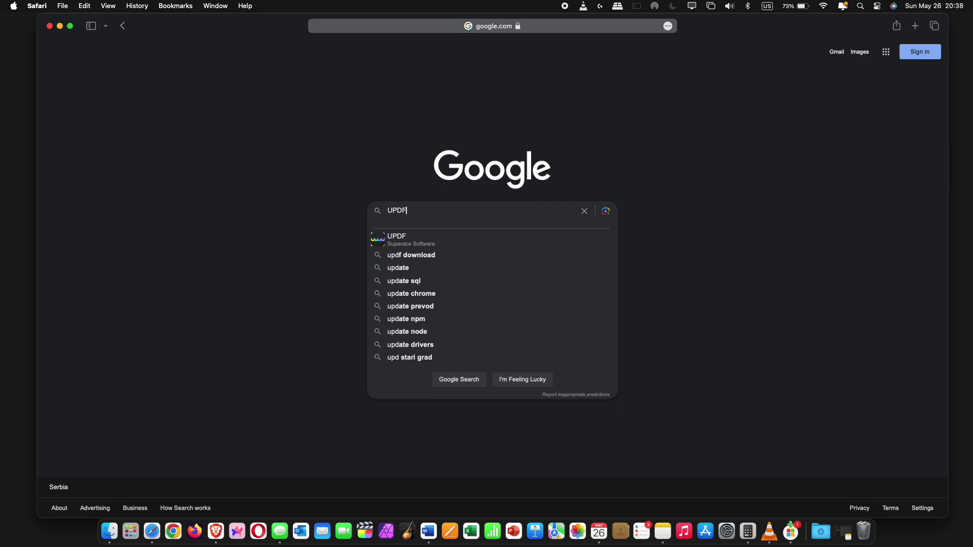
key(Return)
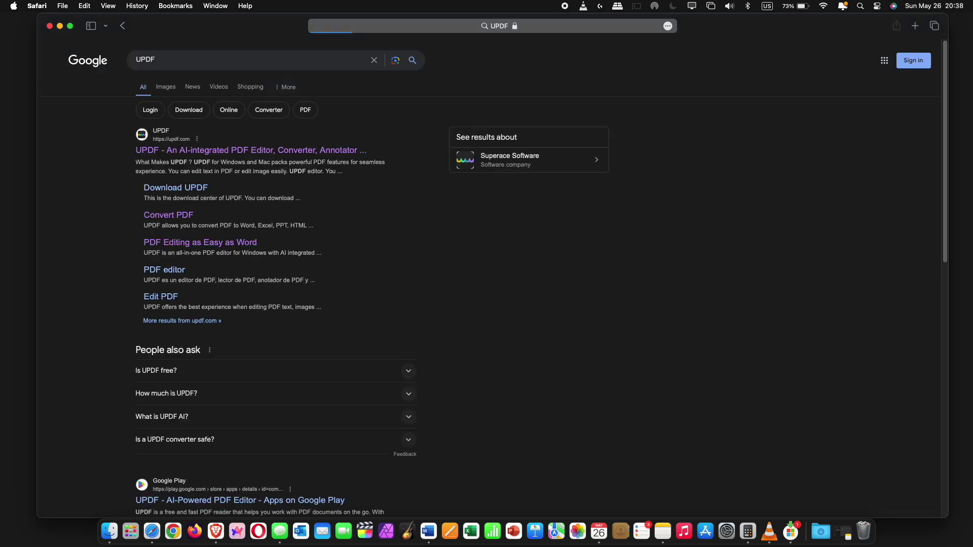
click(273, 151)
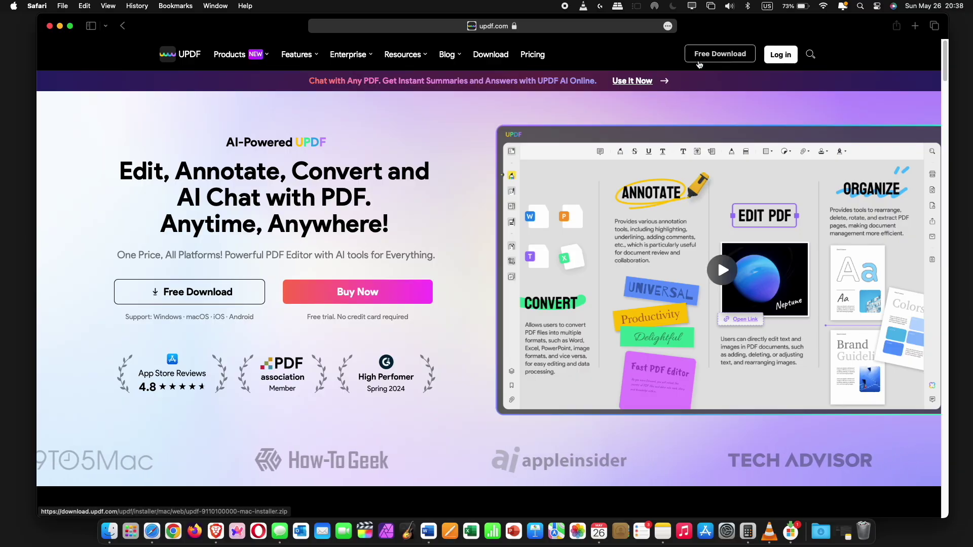
click(699, 63)
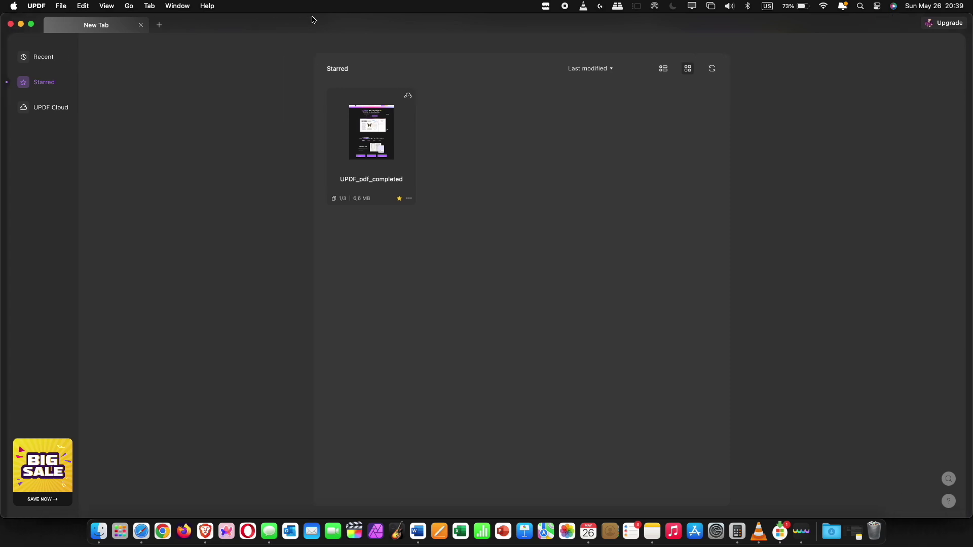
- Open contract.pdf through File > Open… and scroll down to its page 4 form
click(61, 6)
mouse_move(80, 50)
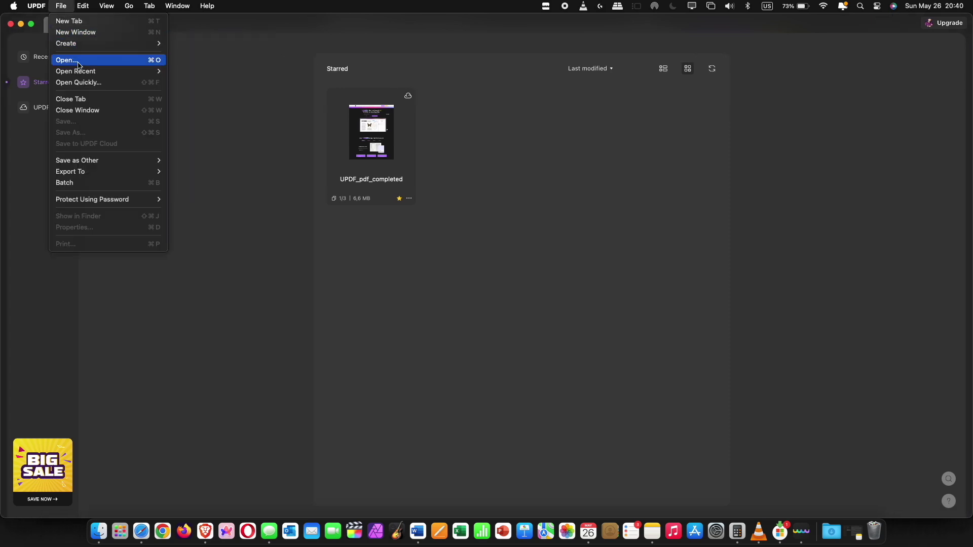
click(78, 65)
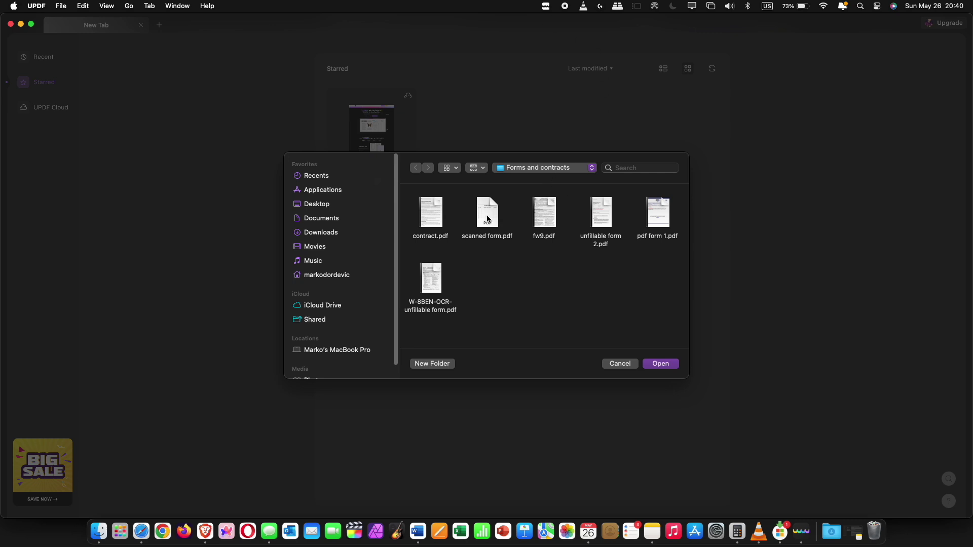
double_click(437, 216)
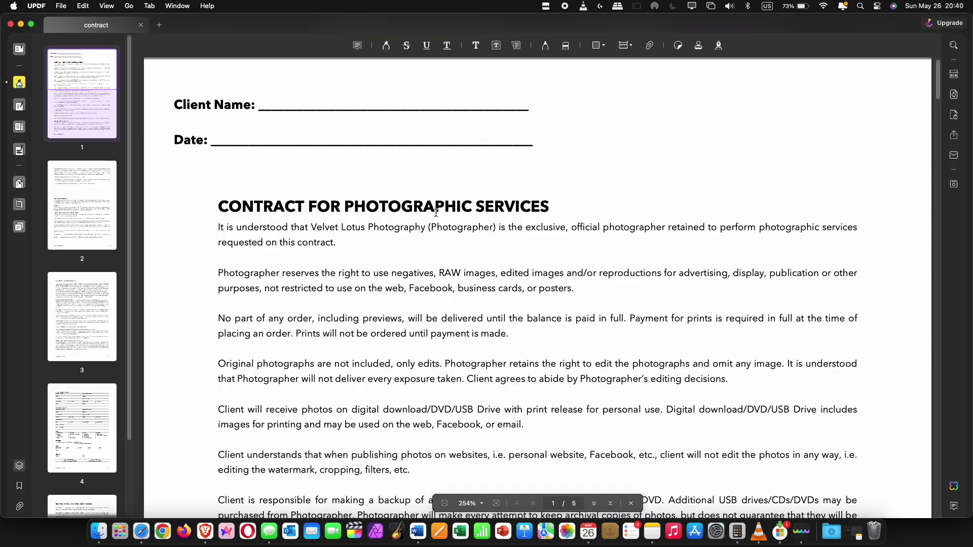
scroll(458, 216, down, 20)
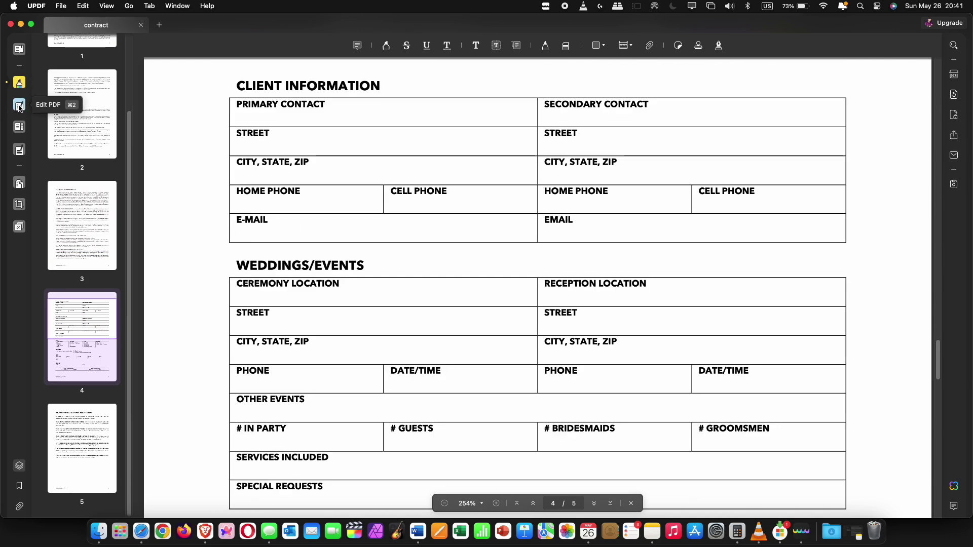
- In Prepare Form mode, add a text field over the Primary Contact cell named PRIMARY CONTACT
click(19, 127)
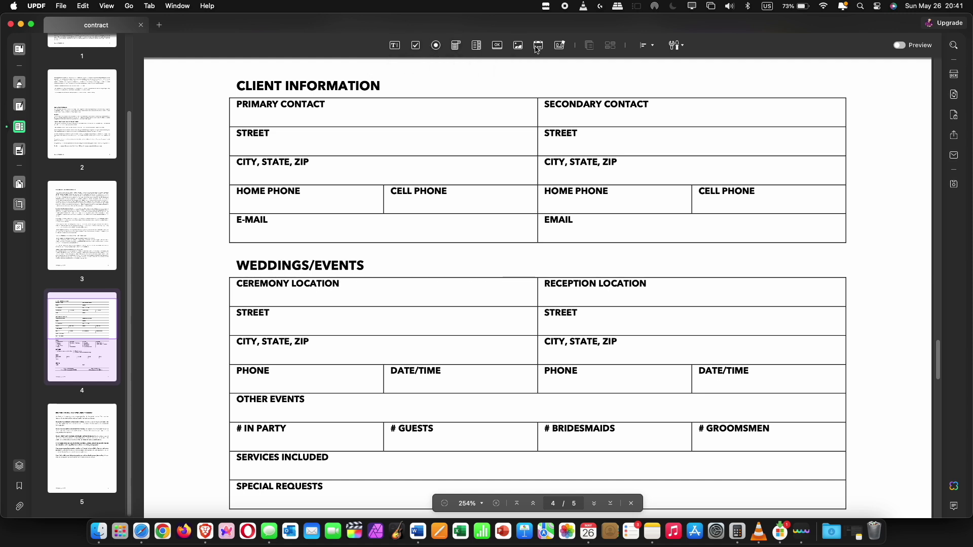
click(676, 45)
click(675, 45)
drag(230, 98, 538, 130)
double_click(384, 116)
text(PRIMARY CO)
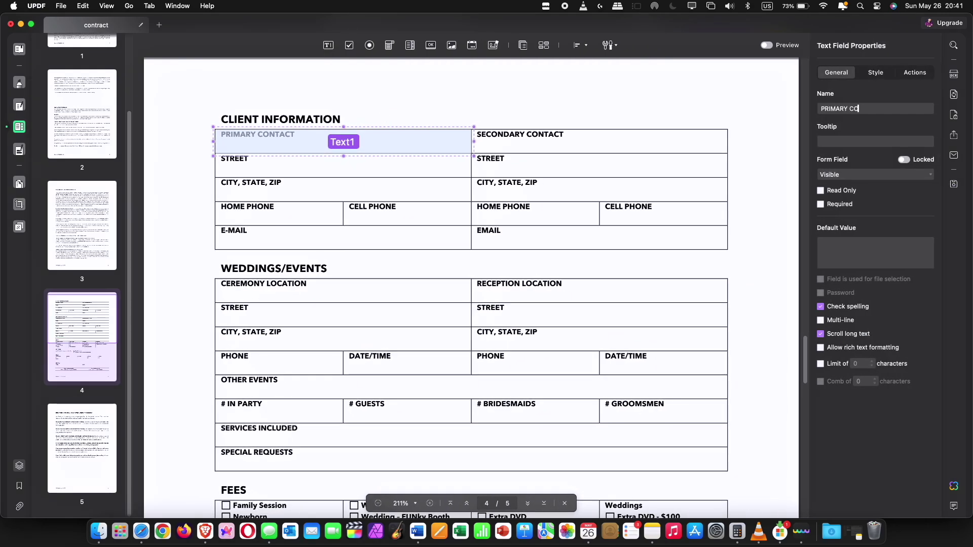
text(NTACT)
key(Return)
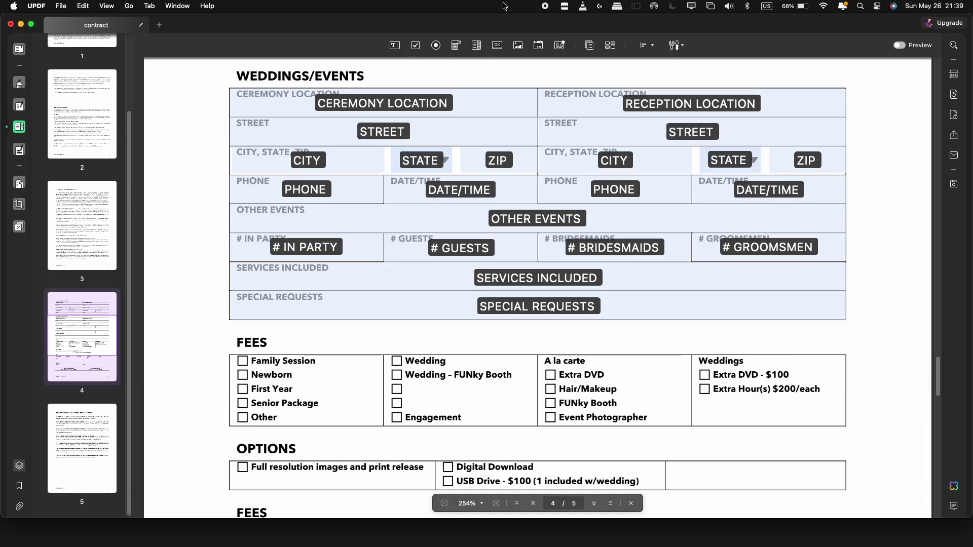
- Add check boxes named Family Session and Newborn beside those session options
click(417, 50)
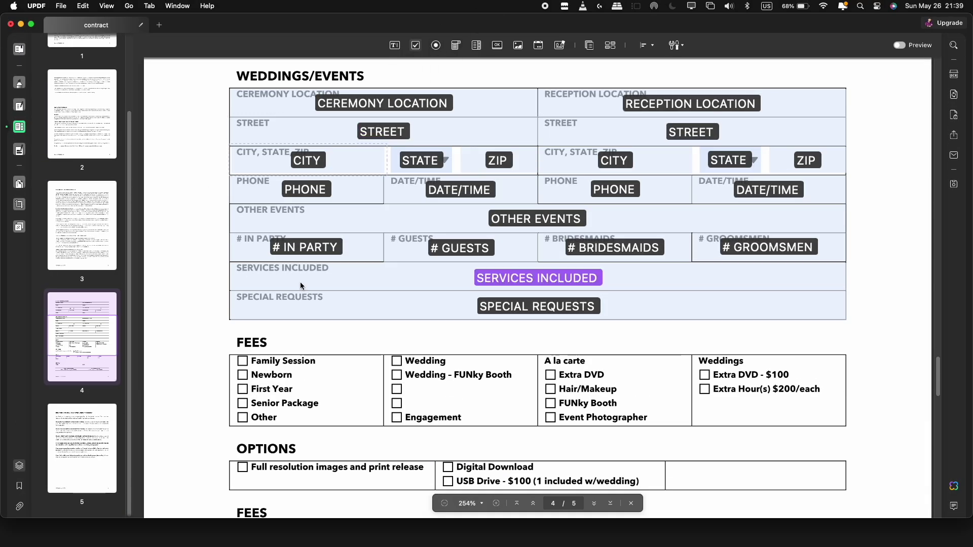
click(244, 361)
double_click(243, 361)
text(Family Session)
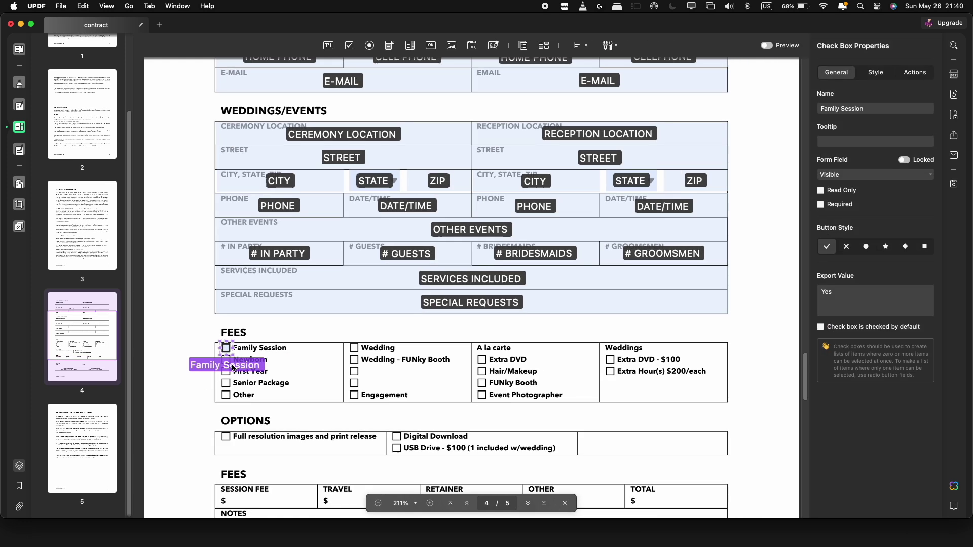
key(Return)
click(417, 45)
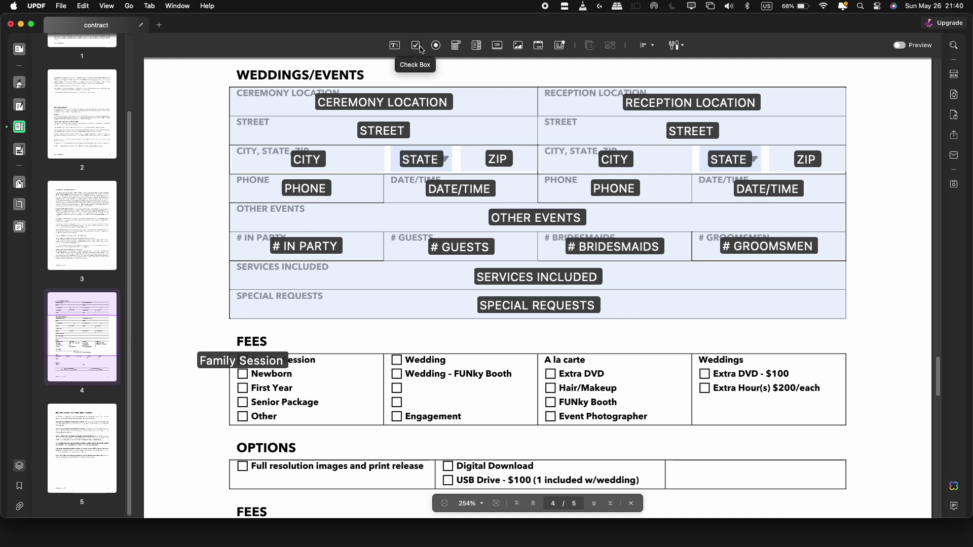
click(239, 371)
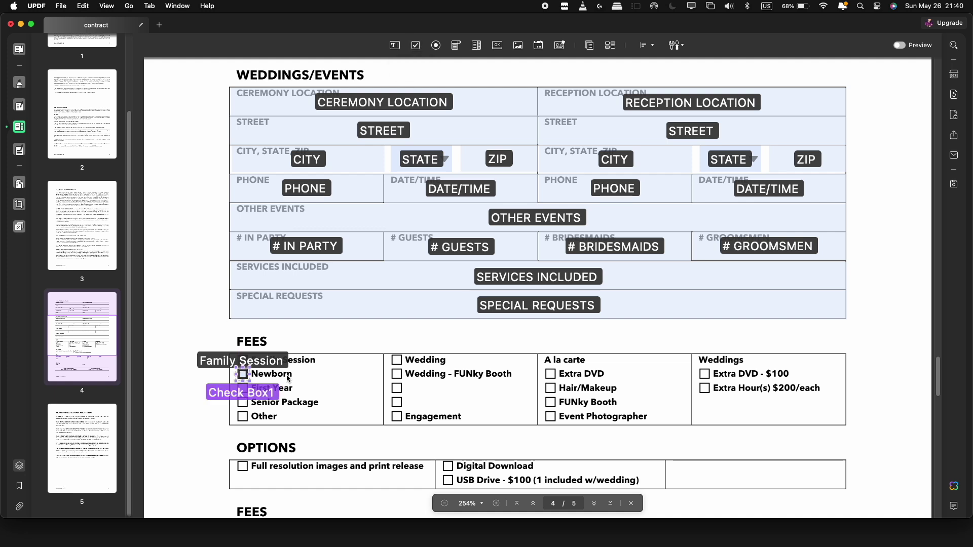
double_click(241, 374)
text(Newborn)
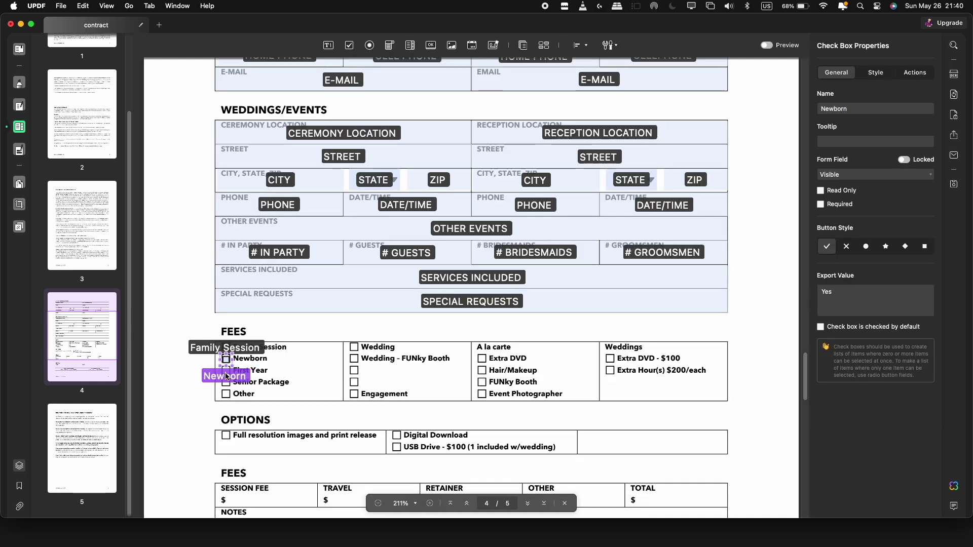
key(Return)
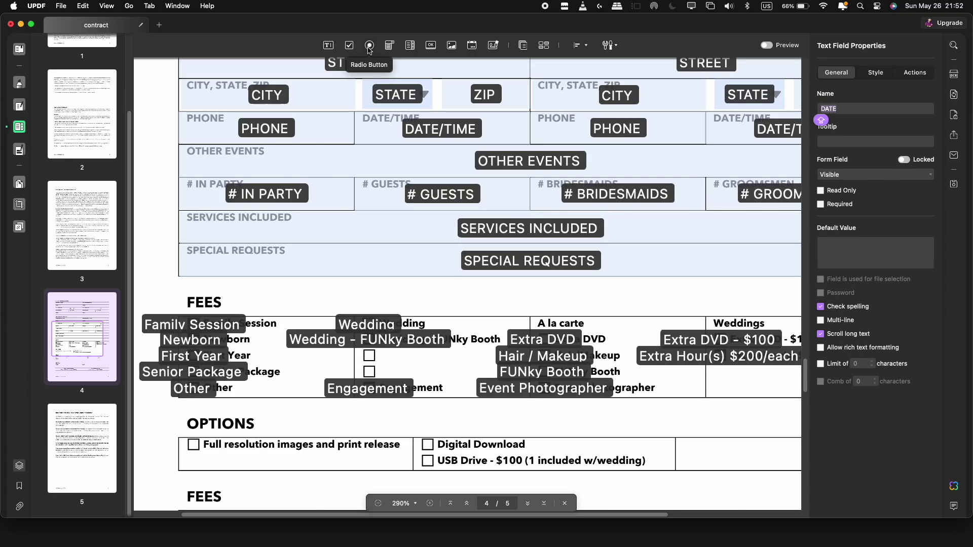
- Add OPTIONS radio buttons for Full resolution images, Digital Download and USB Drive with choice values
click(369, 45)
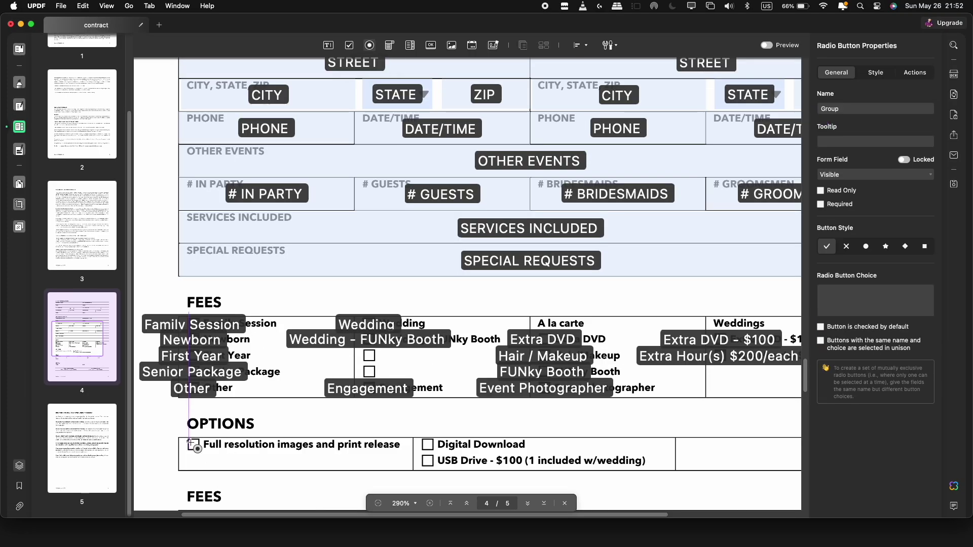
click(196, 447)
text(OPTIONS)
click(822, 303)
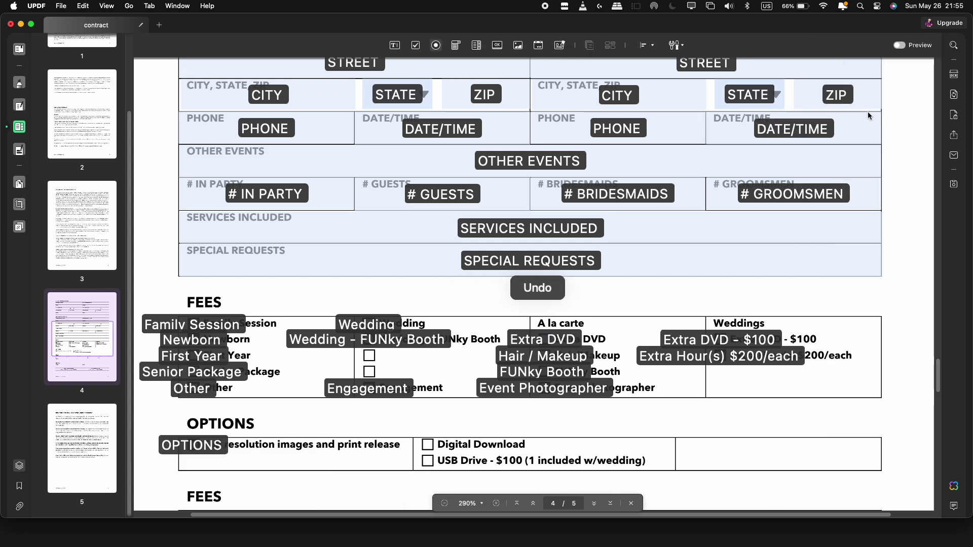
click(429, 446)
click(836, 294)
text(Digital Download)
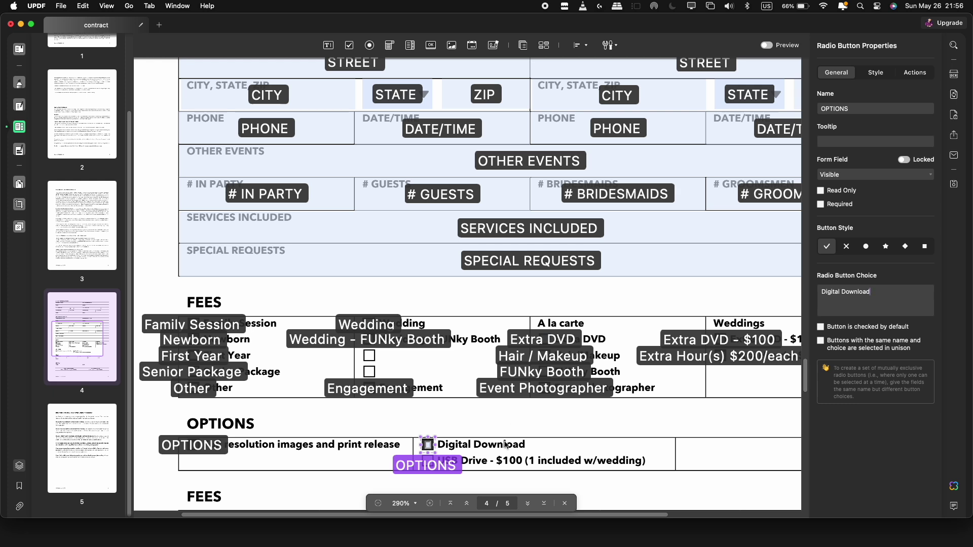
scroll(505, 445, down, 1)
click(428, 435)
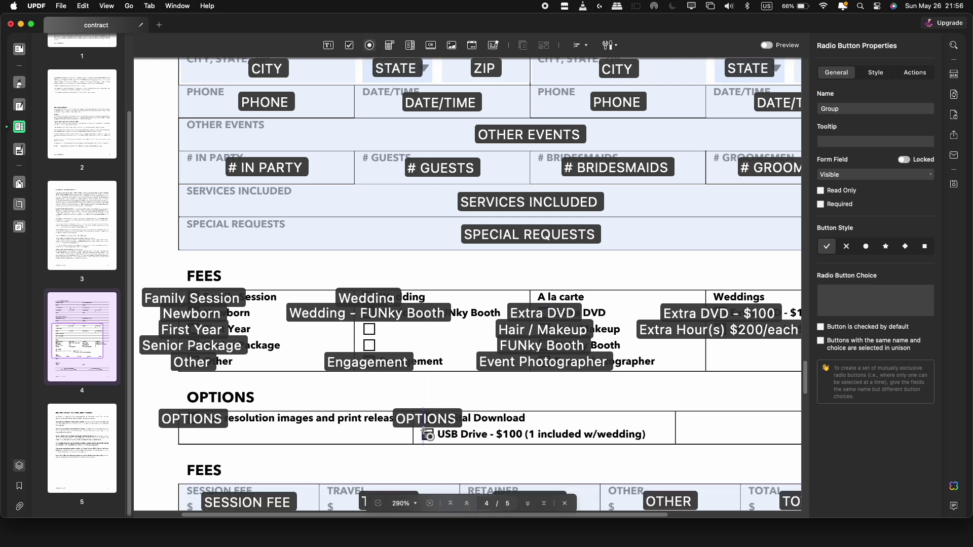
click(836, 299)
text(USB Drive)
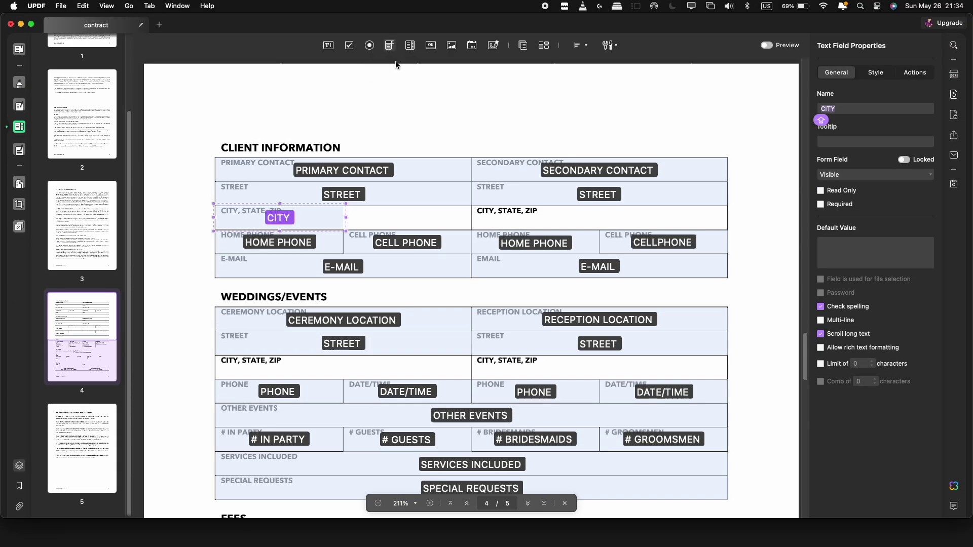
- Place a dropdown named STATE in the City/State/Zip row with tooltip 'Select your state'
click(389, 45)
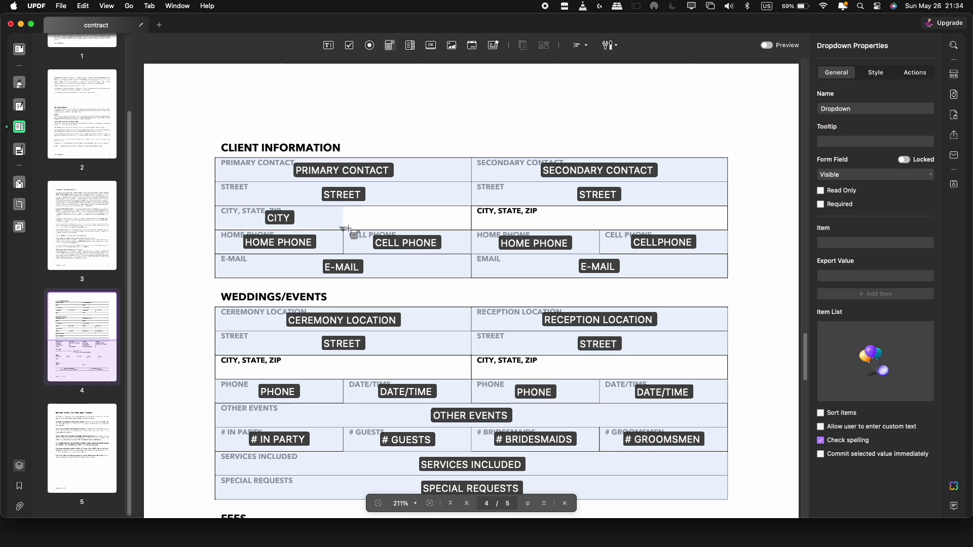
click(399, 206)
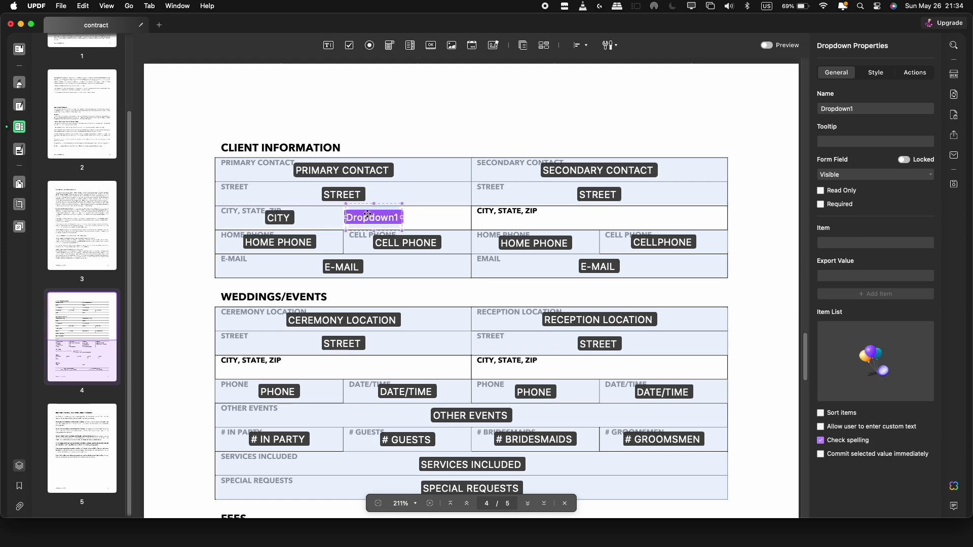
text(STATE)
key(Return)
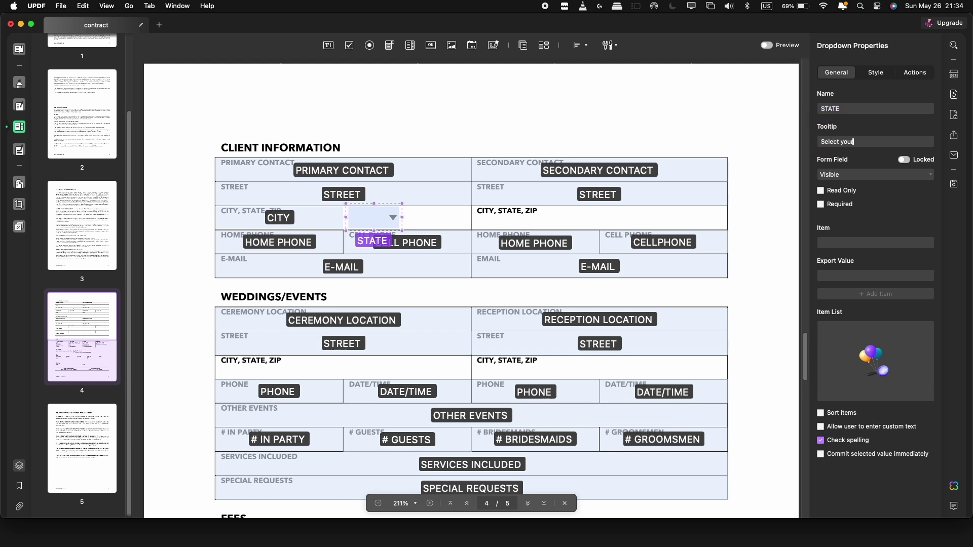
text(te)
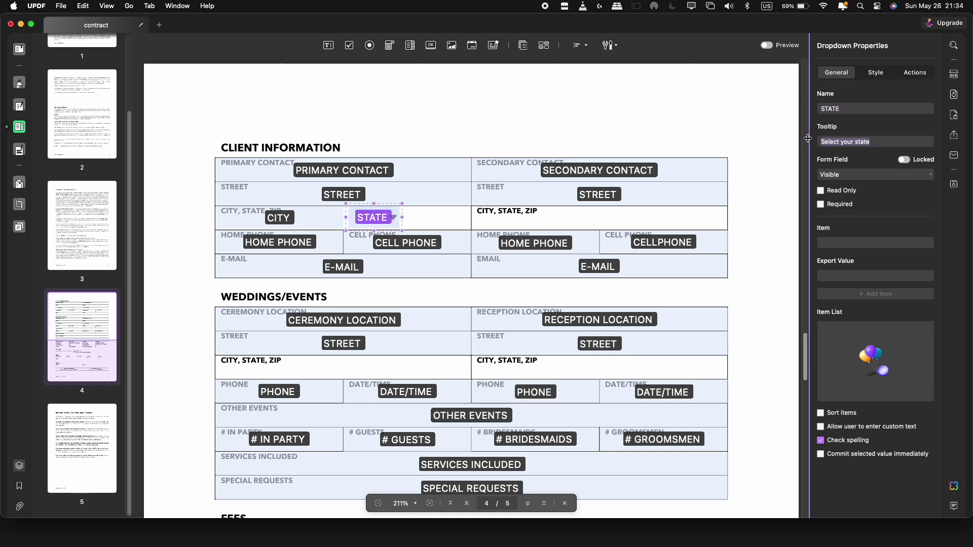
- Add the state codes AL, AK, AZ, AR and AS as the STATE dropdown's items
click(876, 243)
text(AL)
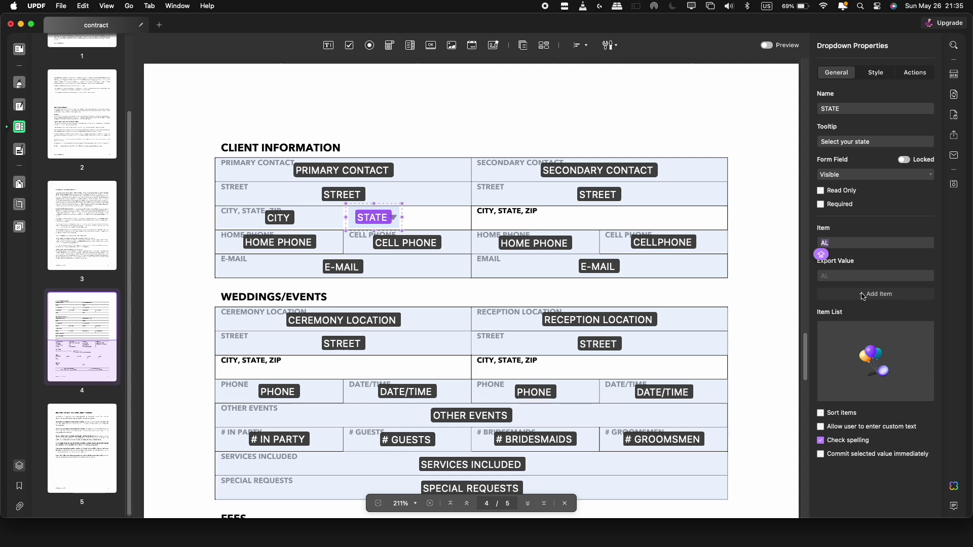
key(Return)
text(AK)
key(Return)
text(AZ)
key(Return)
text(AR)
key(Return)
text(AS)
click(881, 292)
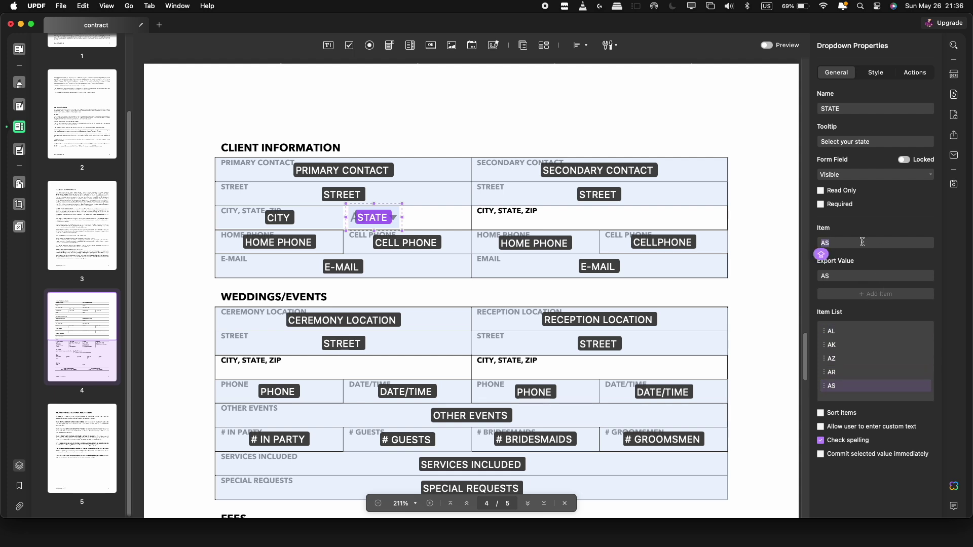
click(876, 294)
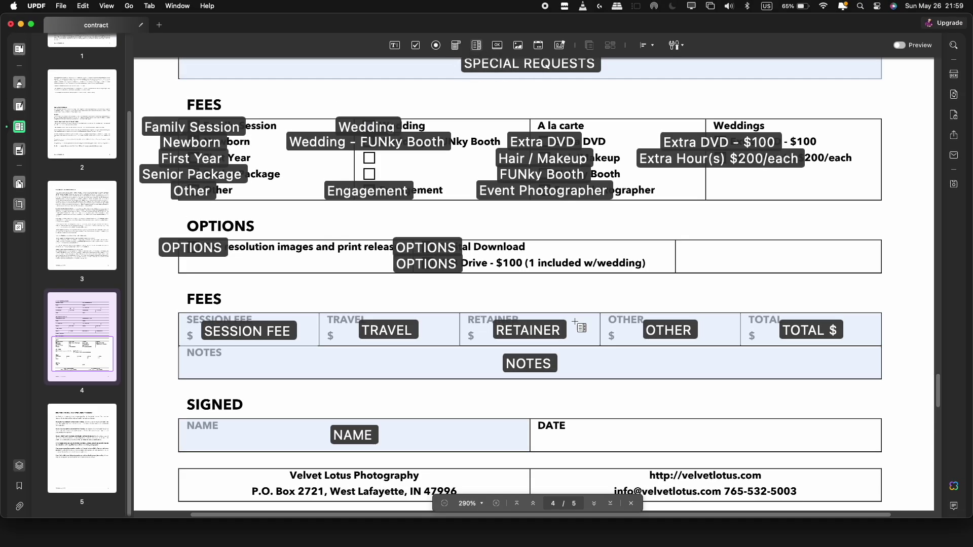
- Draw a DATE list box over the Signed date cell listing June 1, 2 and 3, 2024
drag(532, 421, 880, 452)
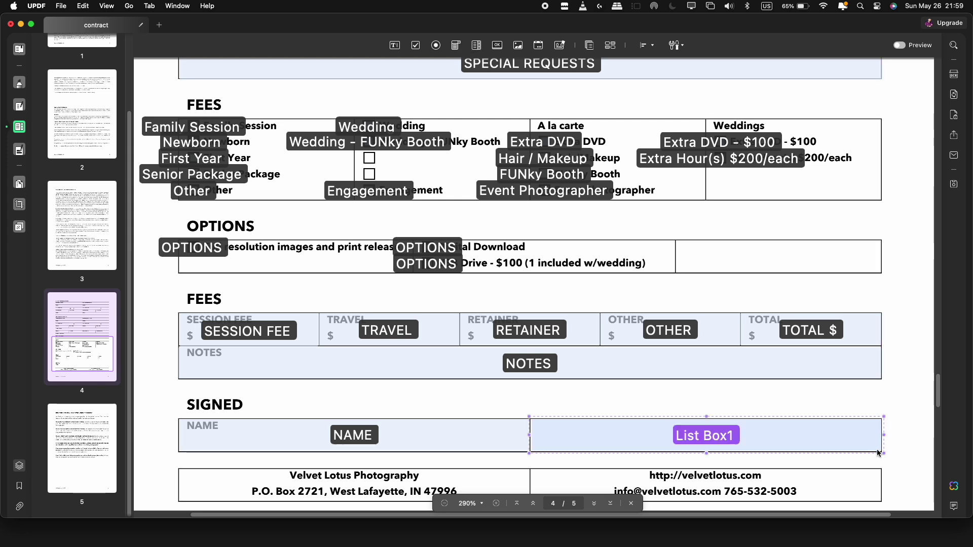
double_click(706, 436)
text(DATE)
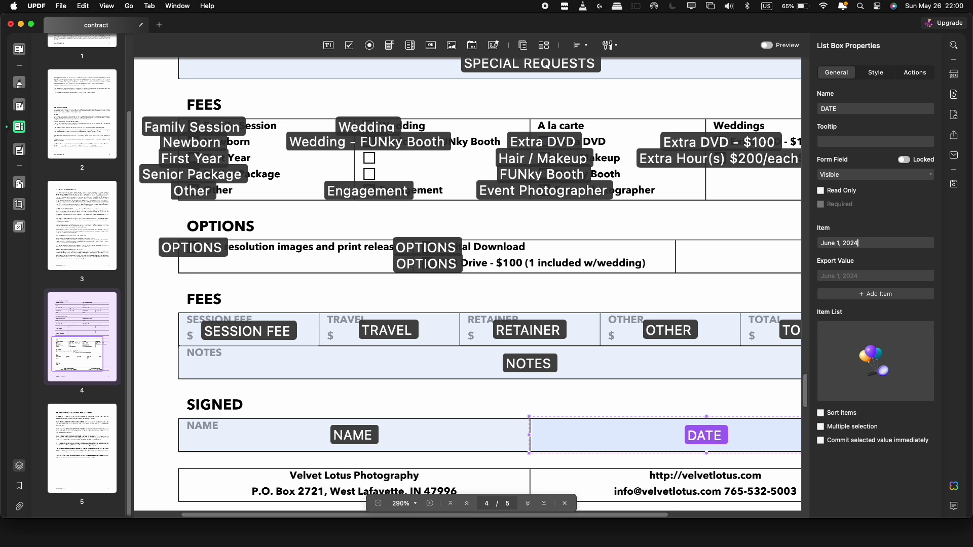
click(869, 294)
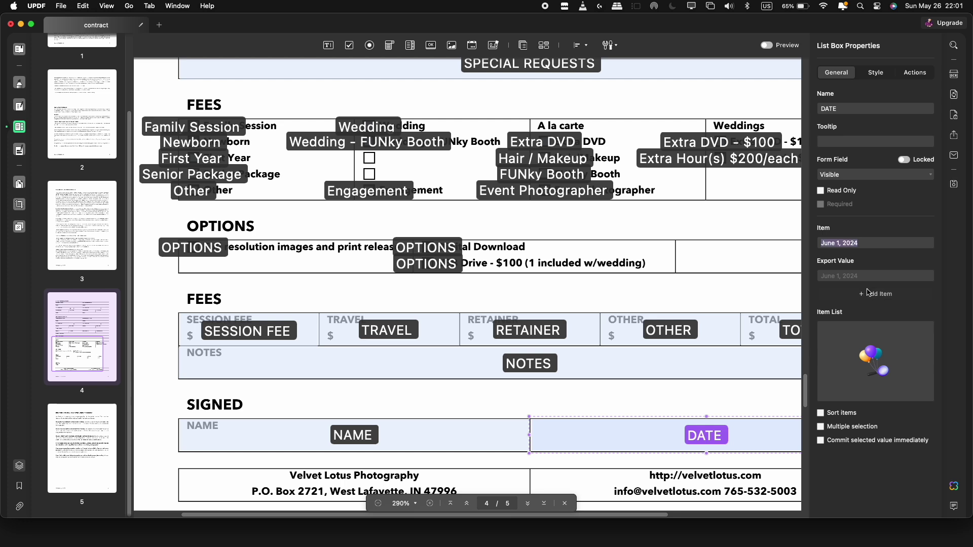
double_click(840, 244)
text(2)
key(Return)
double_click(841, 244)
text(3)
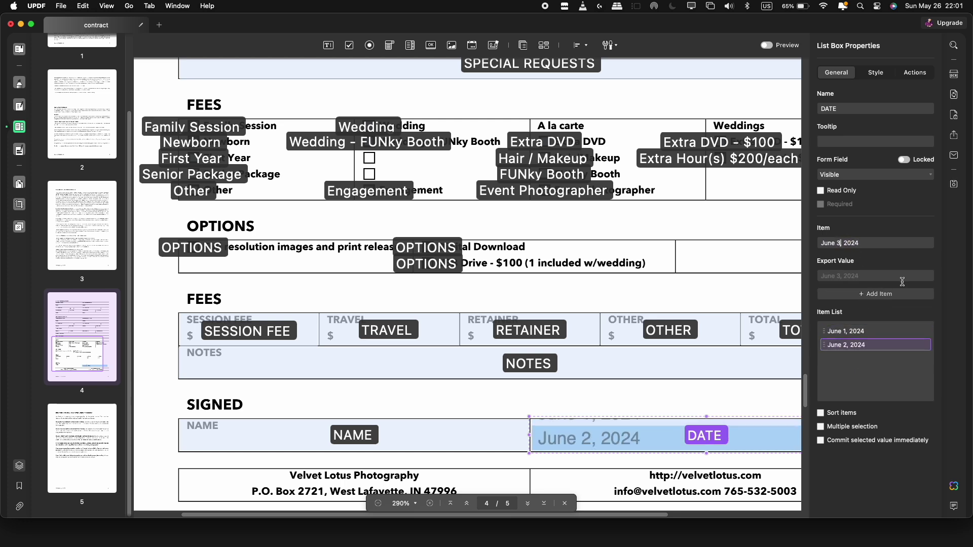
key(Return)
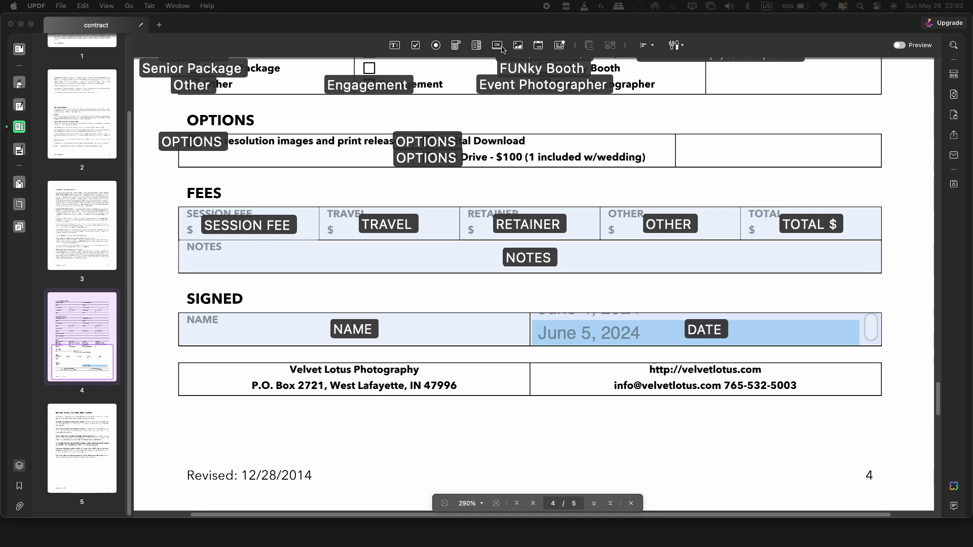
- Draw a button below the page 4 footer and name it SUBMIT
click(497, 46)
key(super+z)
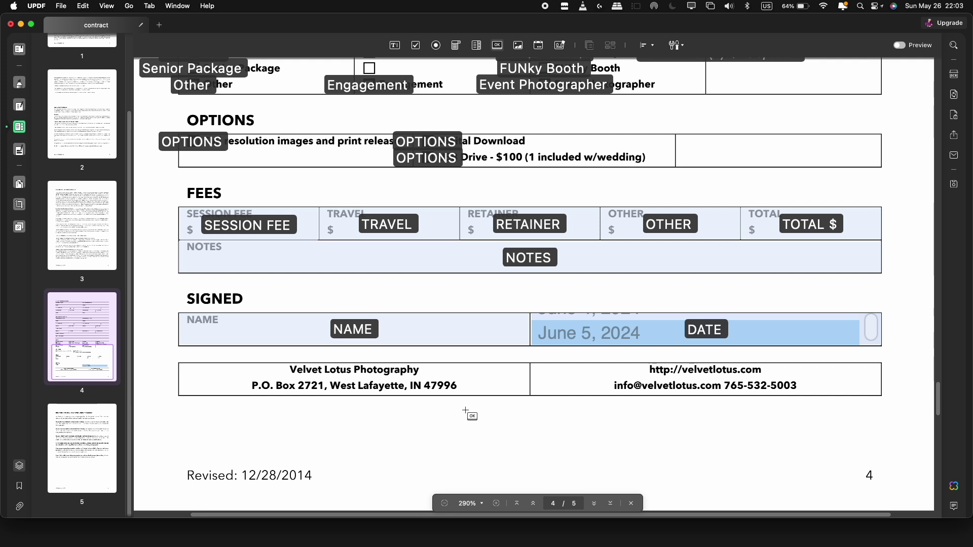
drag(465, 411, 593, 440)
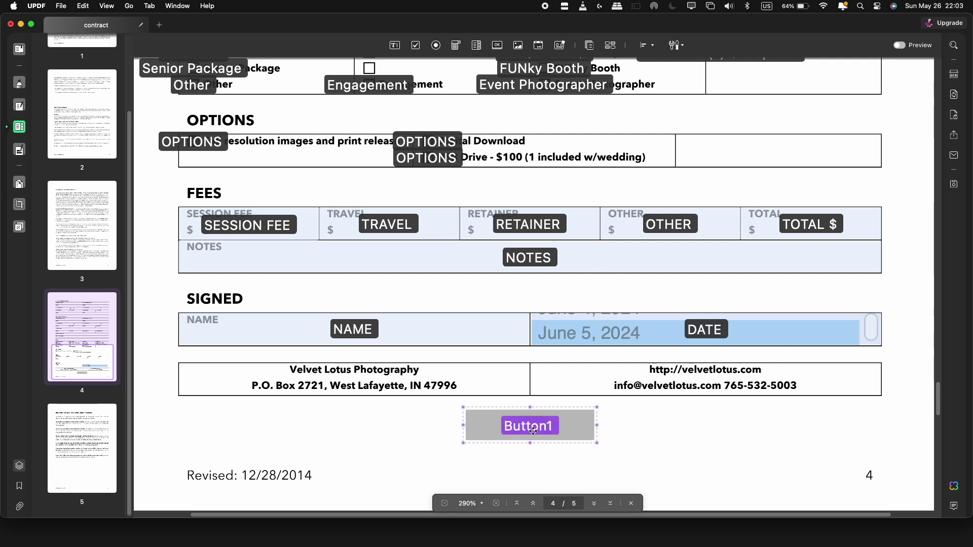
double_click(533, 431)
double_click(826, 109)
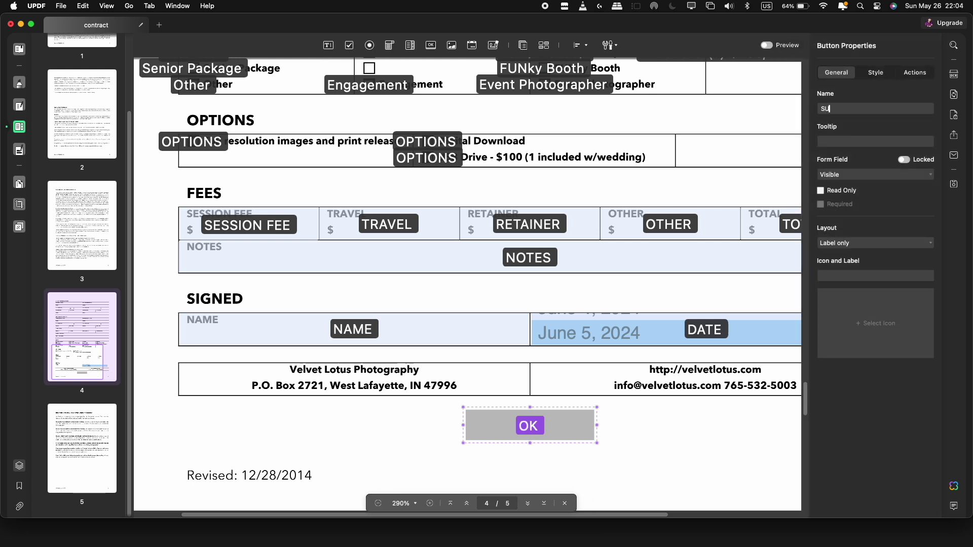
text(SUBMIT)
key(Return)
- Give the SUBMIT button an Open a web link action and begin entering the URL
click(876, 74)
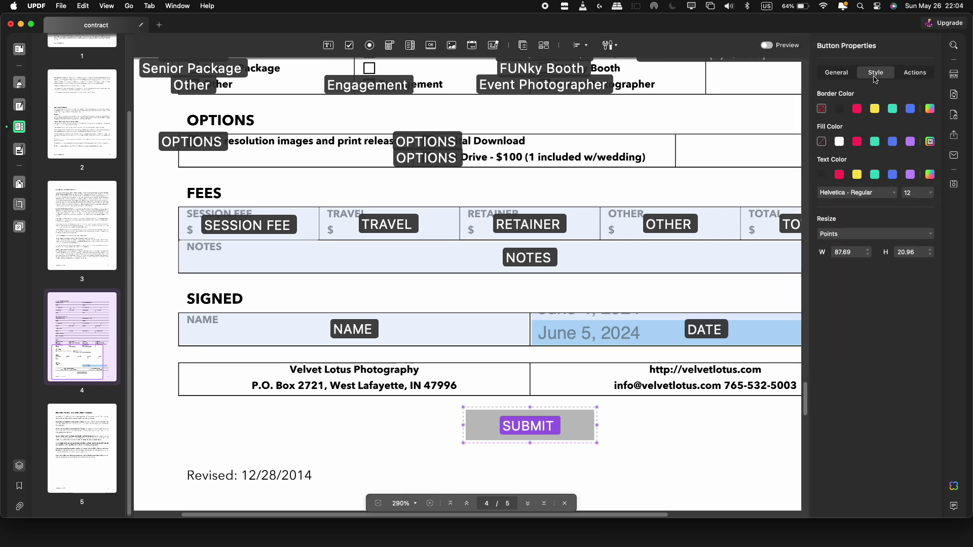
click(910, 76)
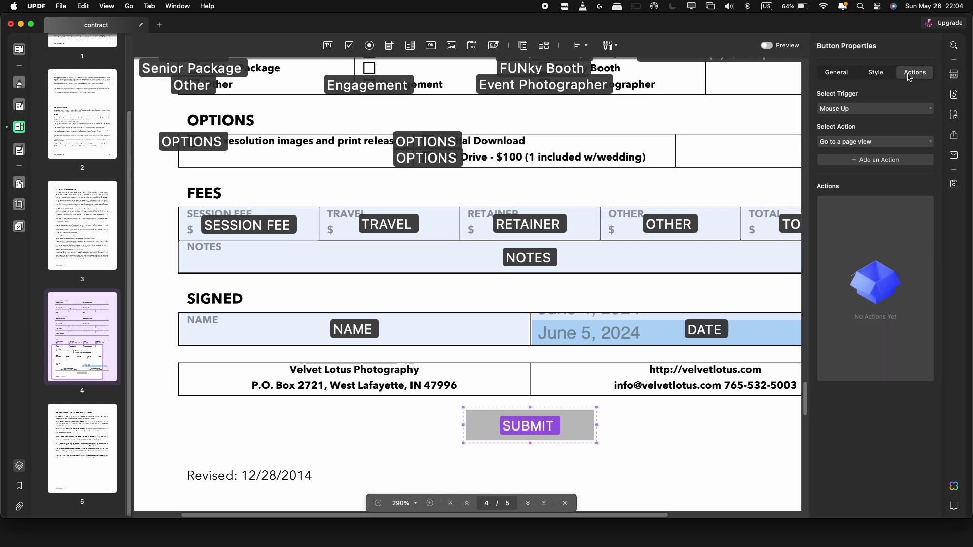
click(873, 143)
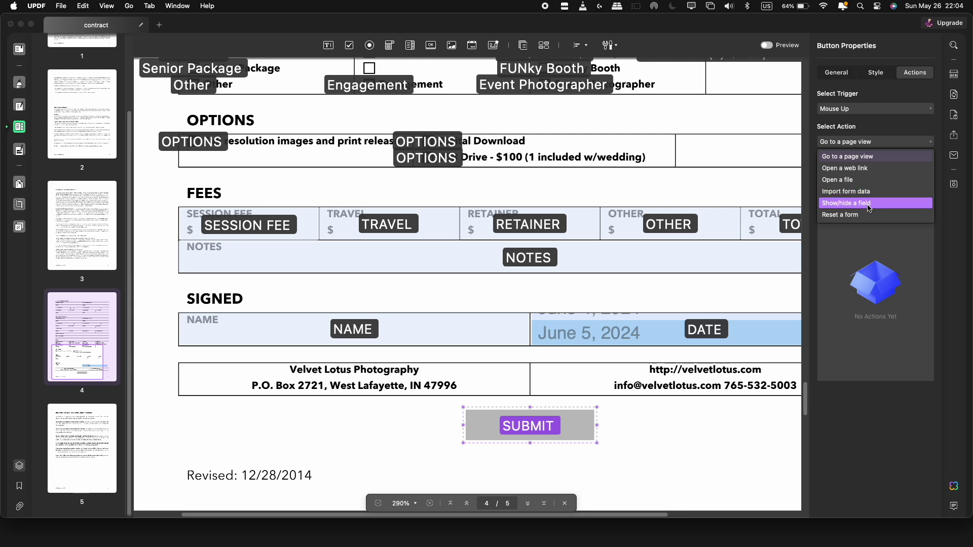
click(837, 168)
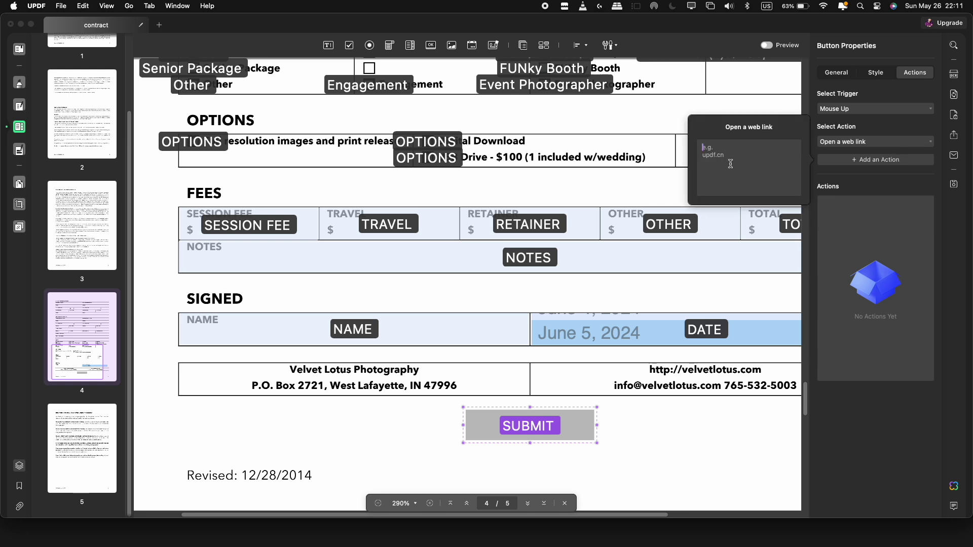
text(h)
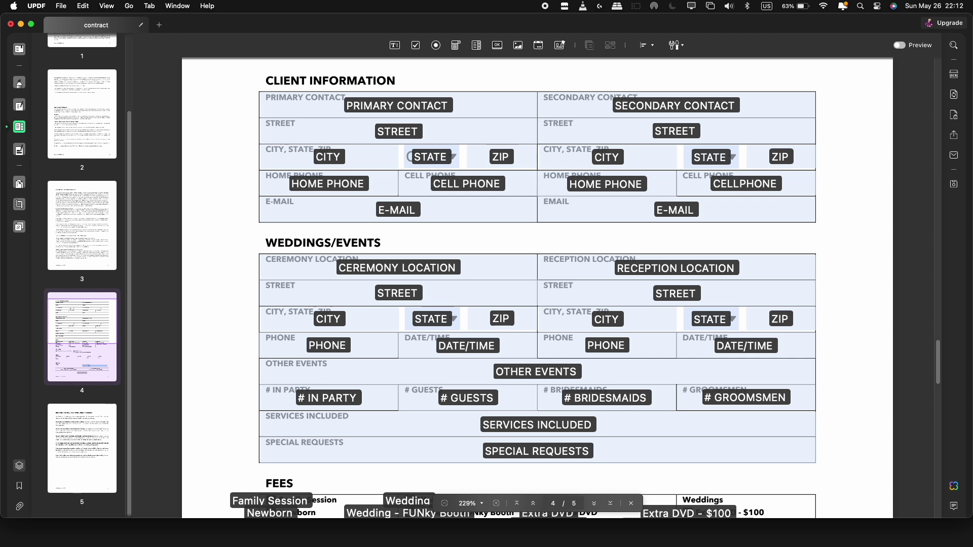
- Switch off Display Name and Highlight Existing Fields so the page shows as a plain form
click(676, 45)
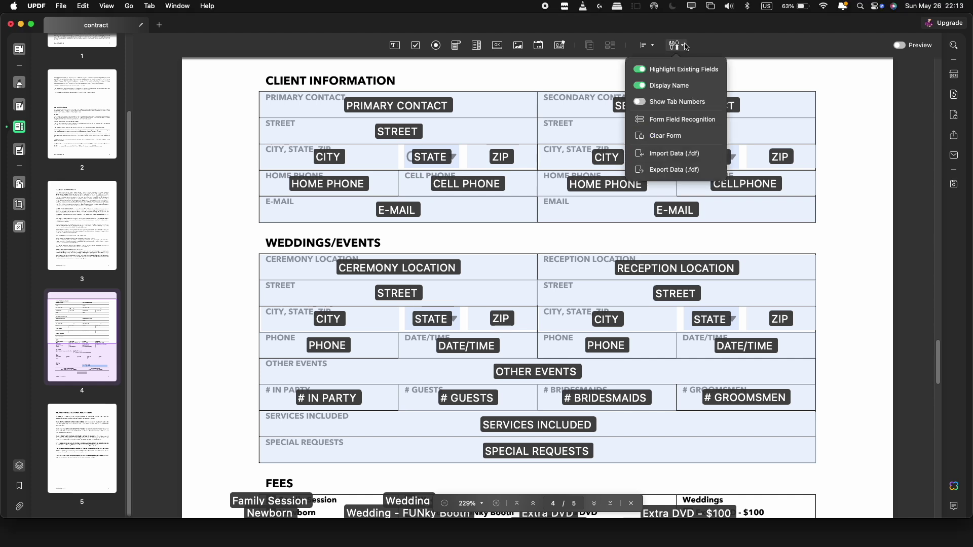
click(643, 86)
click(642, 86)
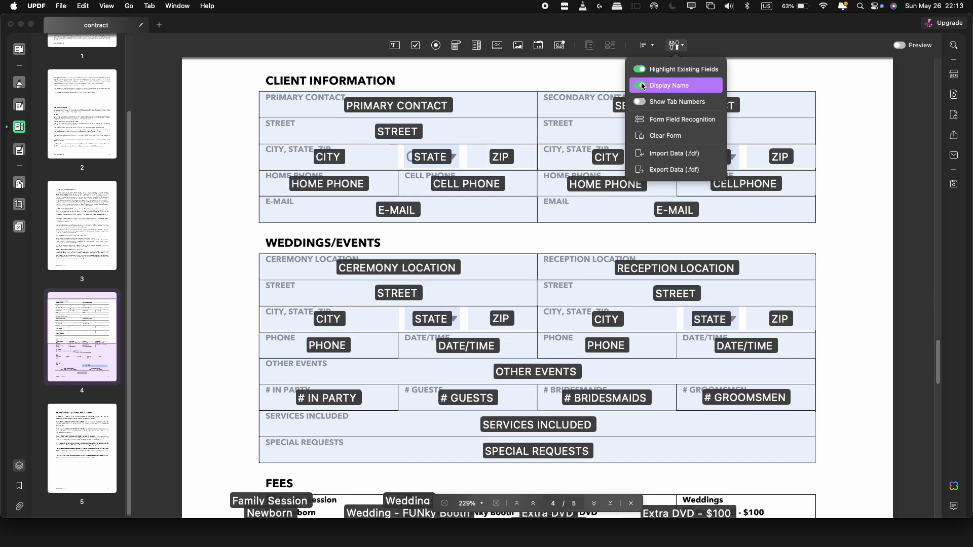
click(643, 86)
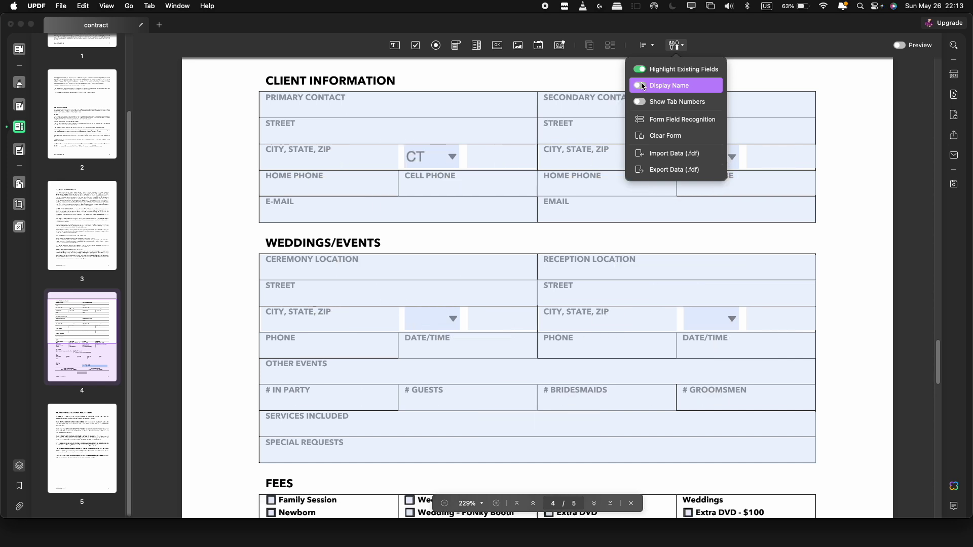
click(640, 69)
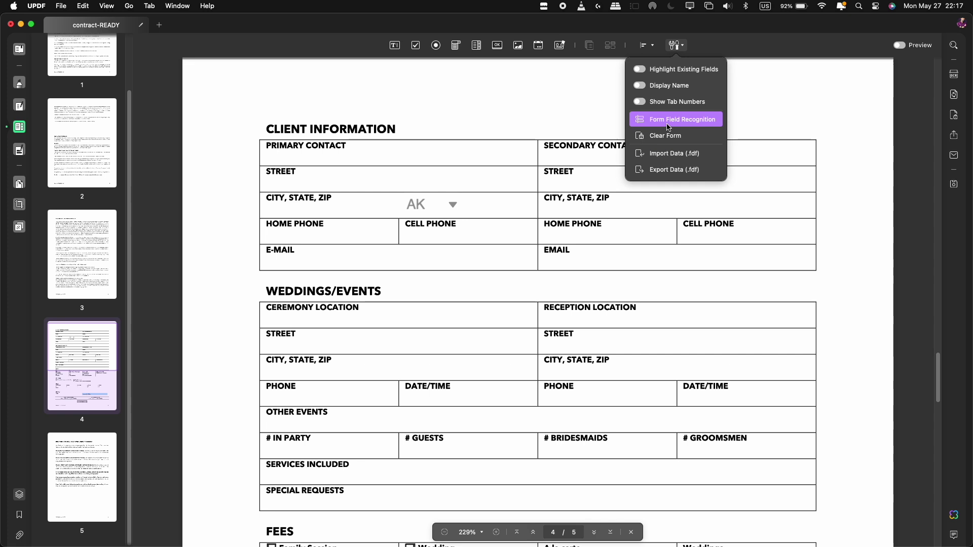
- Auto-recognize form fields on page 4, adding 14 fields, then clear all entered form data
click(669, 126)
click(507, 310)
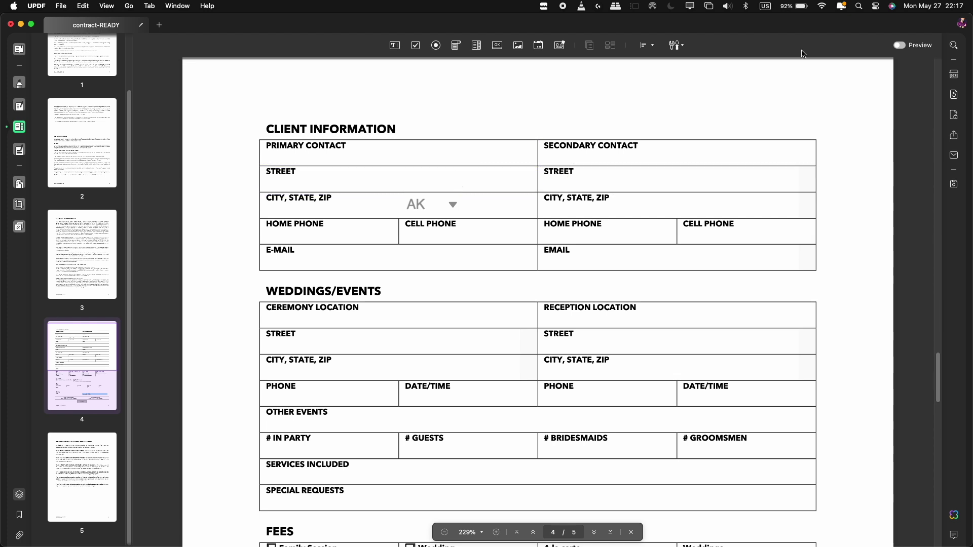
click(678, 46)
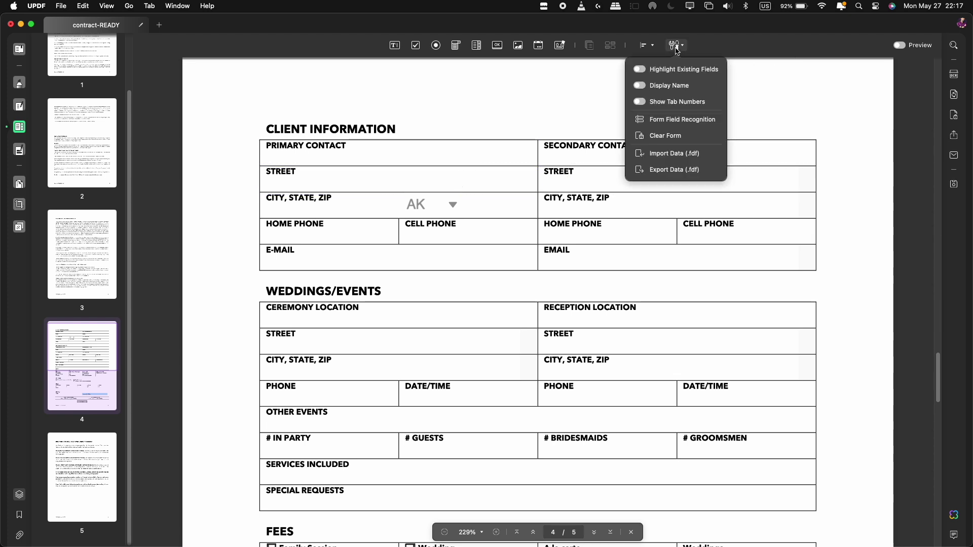
click(674, 137)
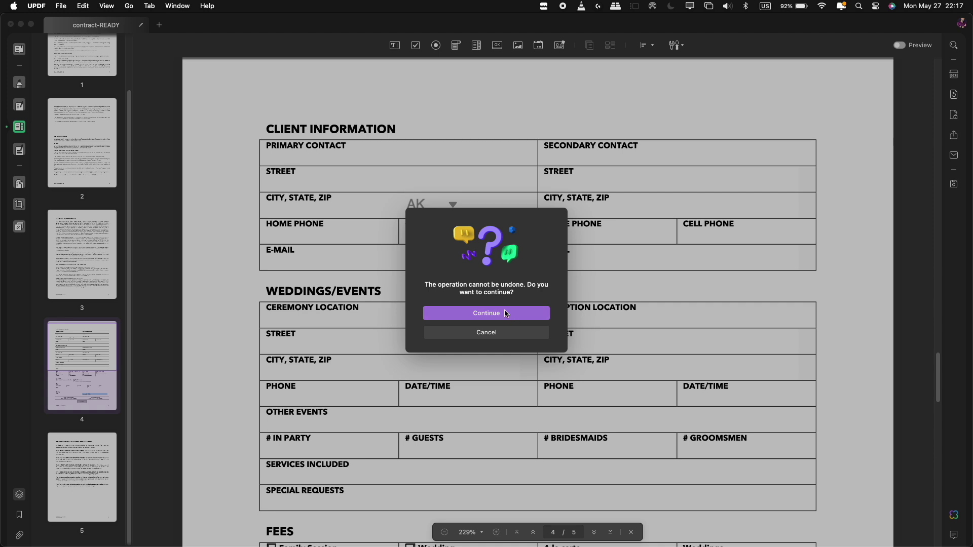
click(506, 314)
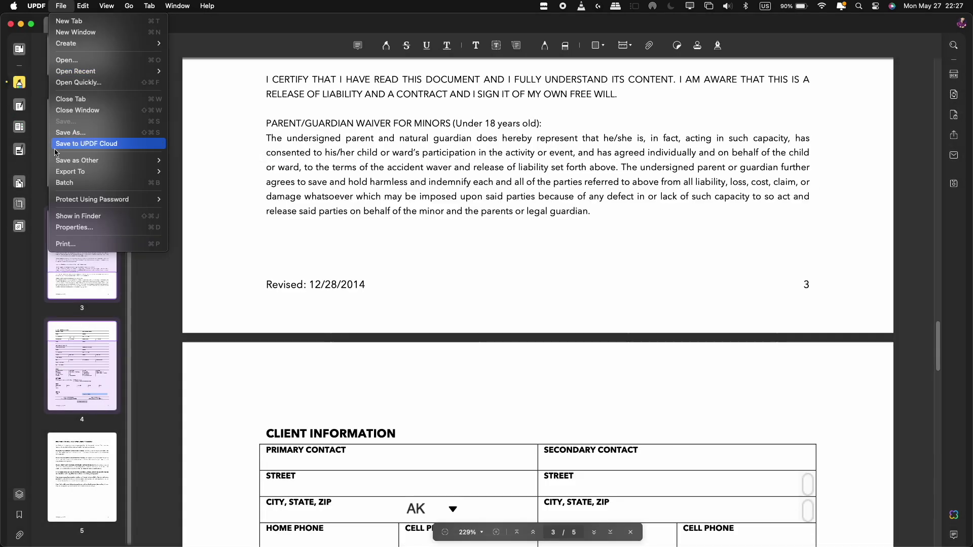
- Export the contract as the Excel workbook contract-READY.xlsx
mouse_move(131, 171)
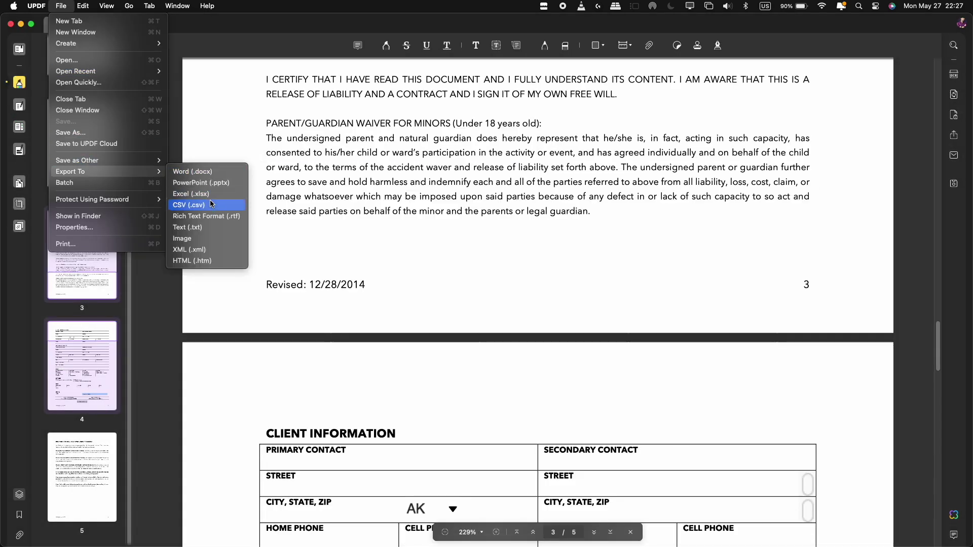
click(210, 196)
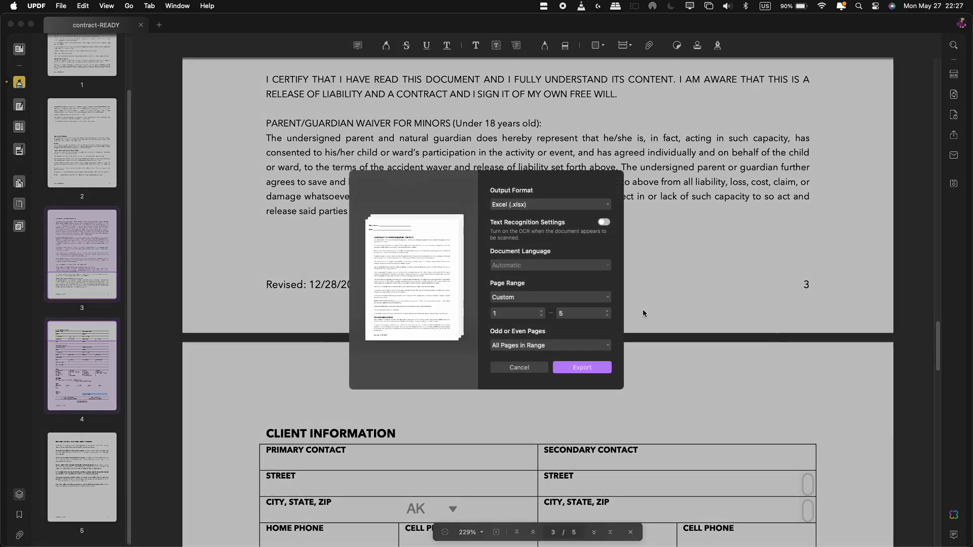
click(583, 368)
click(650, 379)
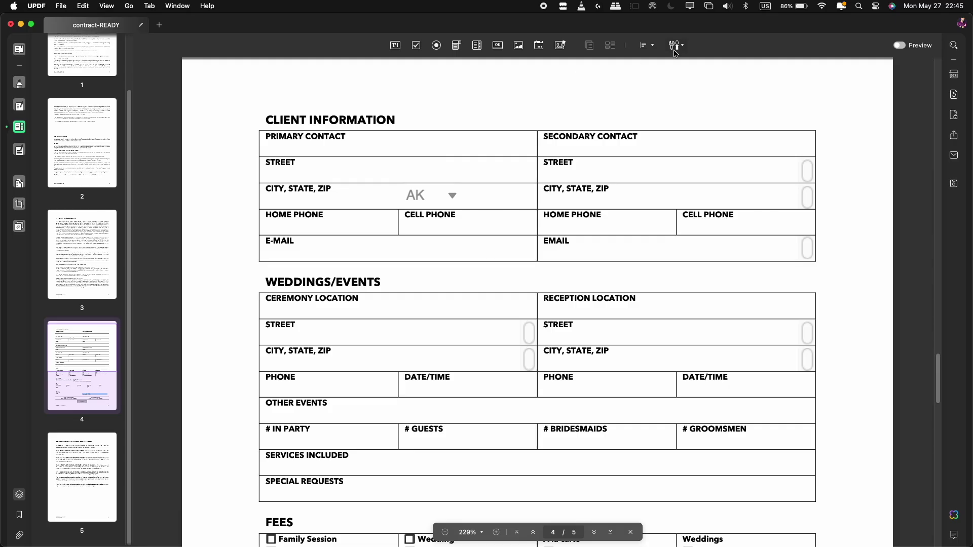
- Export the form data as contract-READY.fdf in the Forms and contracts folder
click(675, 49)
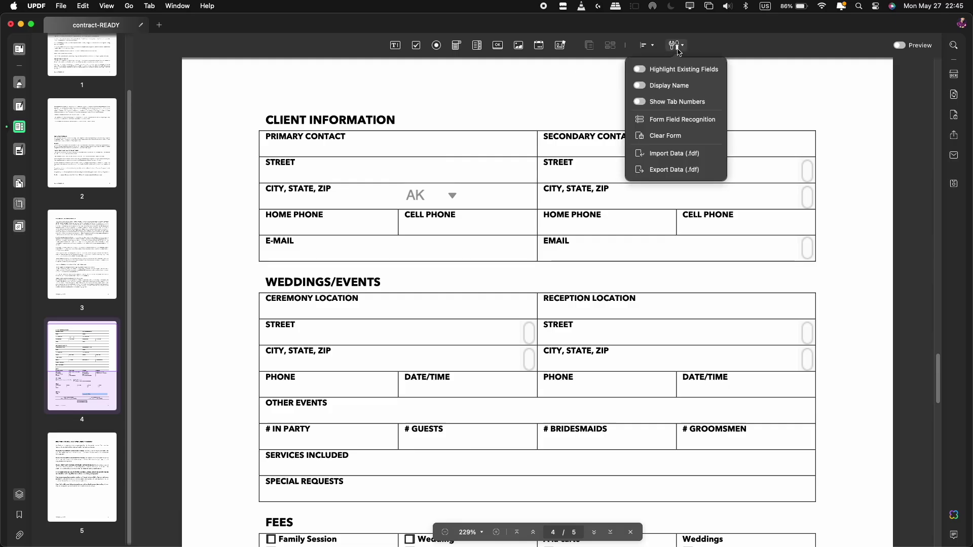
click(670, 172)
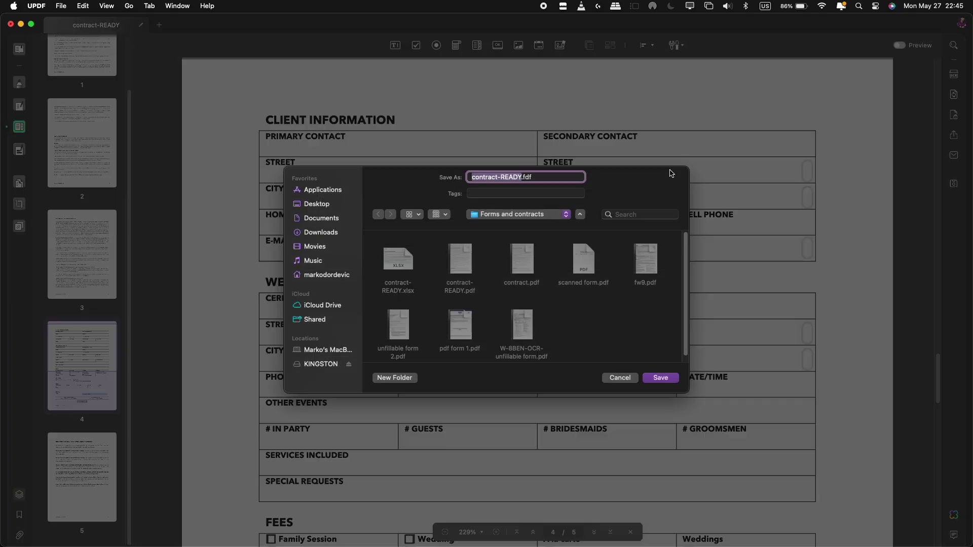
click(661, 378)
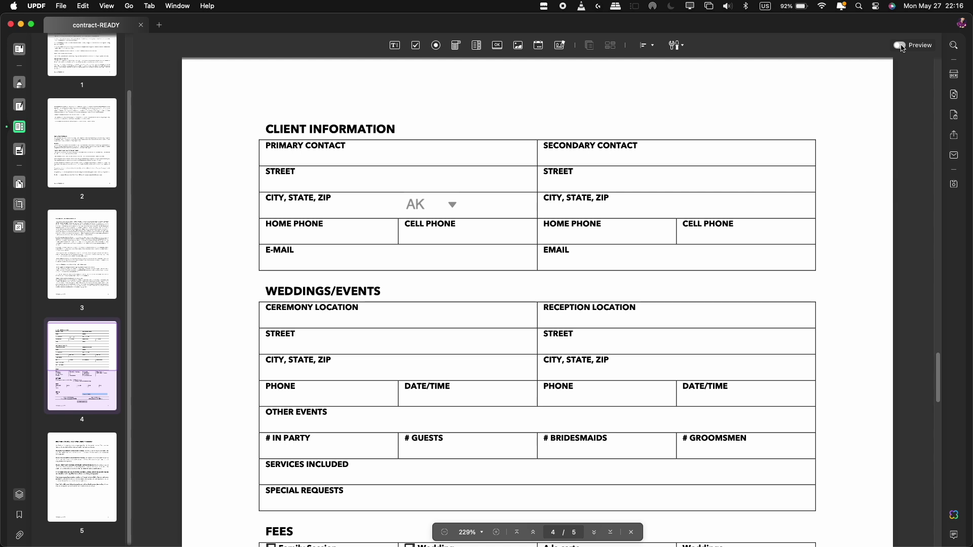
- In preview mode, enter a sample contact name, 'New York City' as street, and check the state list
click(902, 46)
click(328, 160)
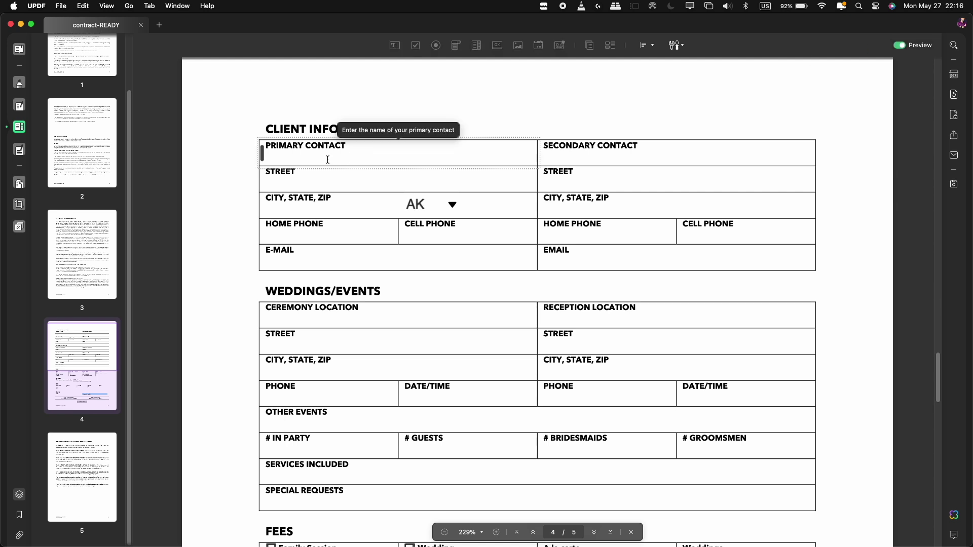
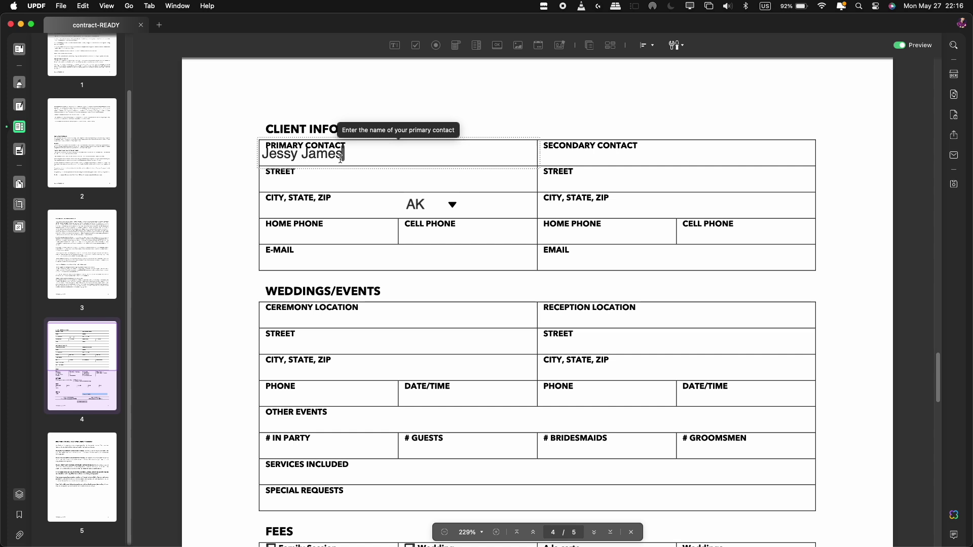
key(Tab)
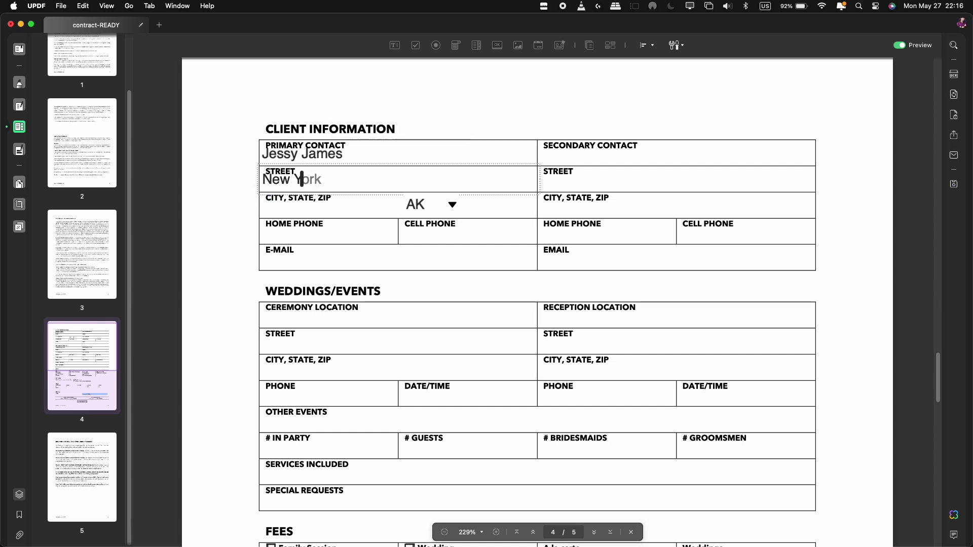
key(Tab)
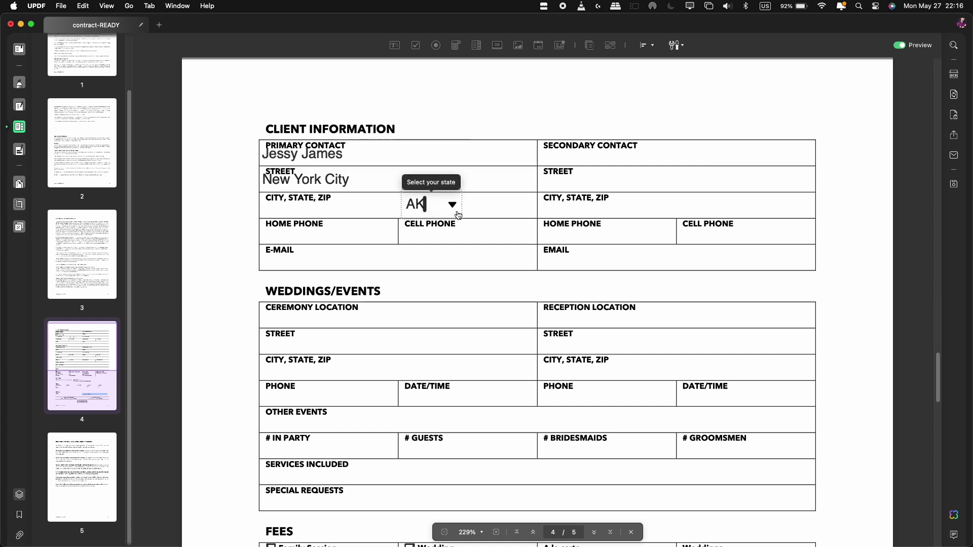
click(458, 215)
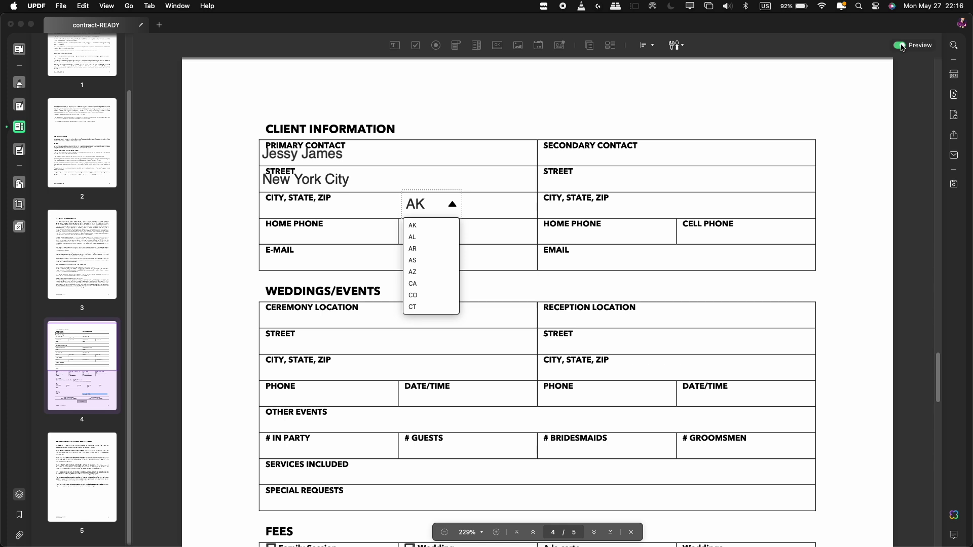
key(Escape)
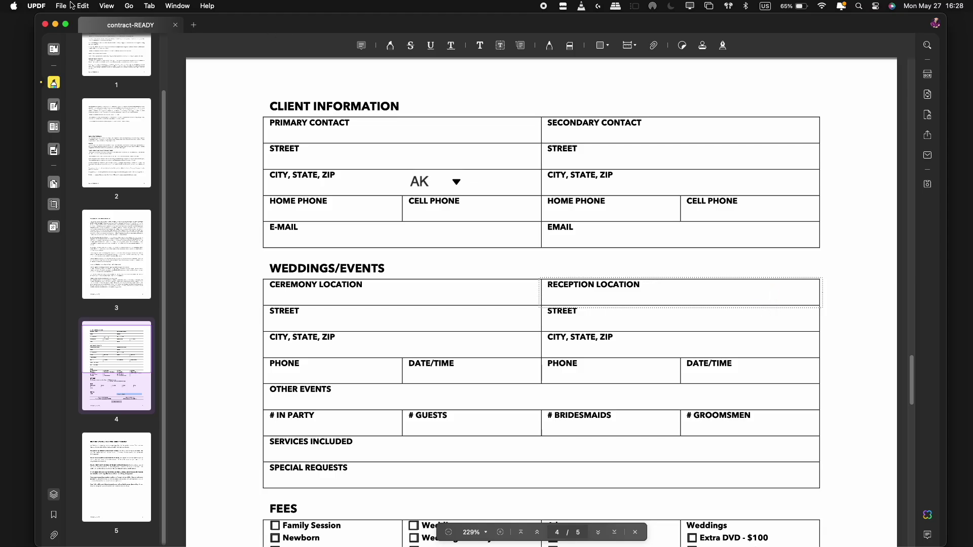
- Save the form as contract-READY.pdf in Forms and contracts, then quit UPDF
click(66, 7)
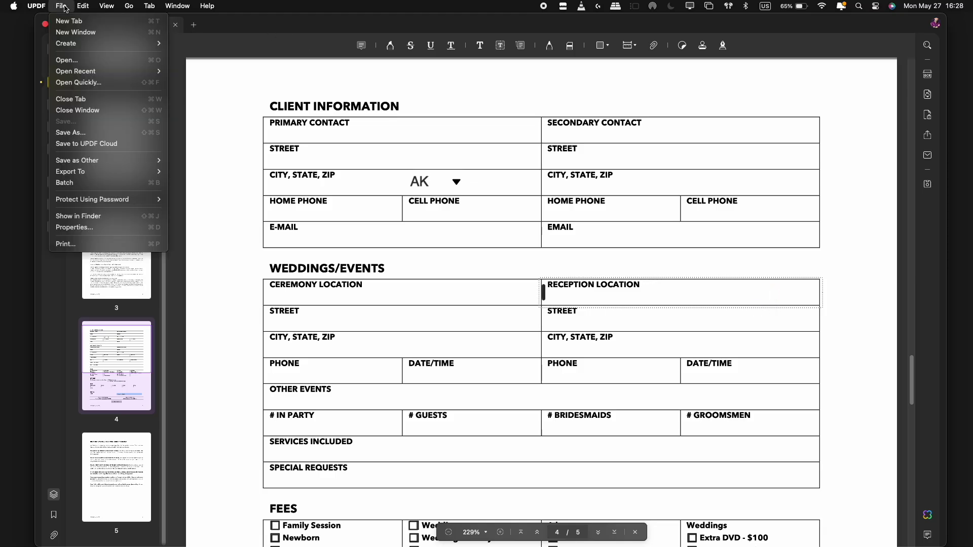
click(71, 133)
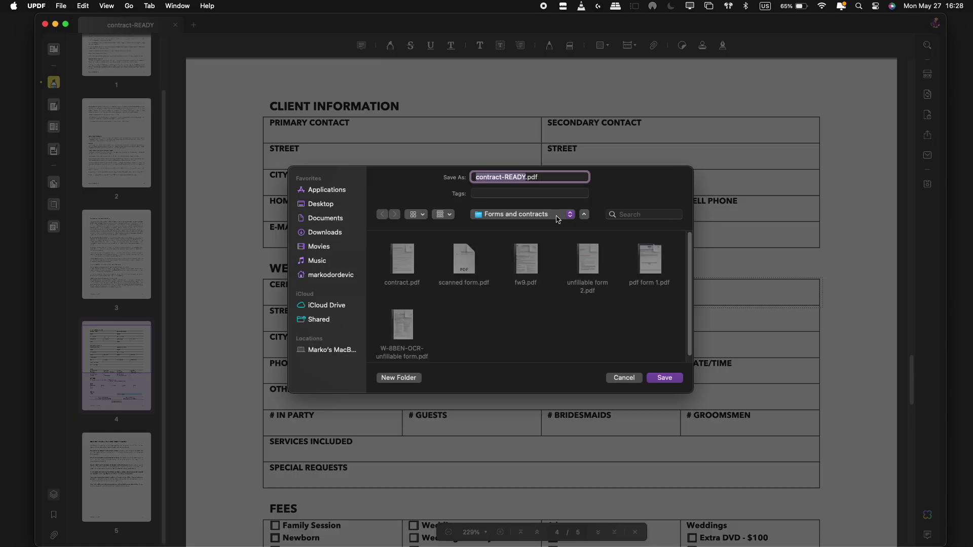
click(669, 382)
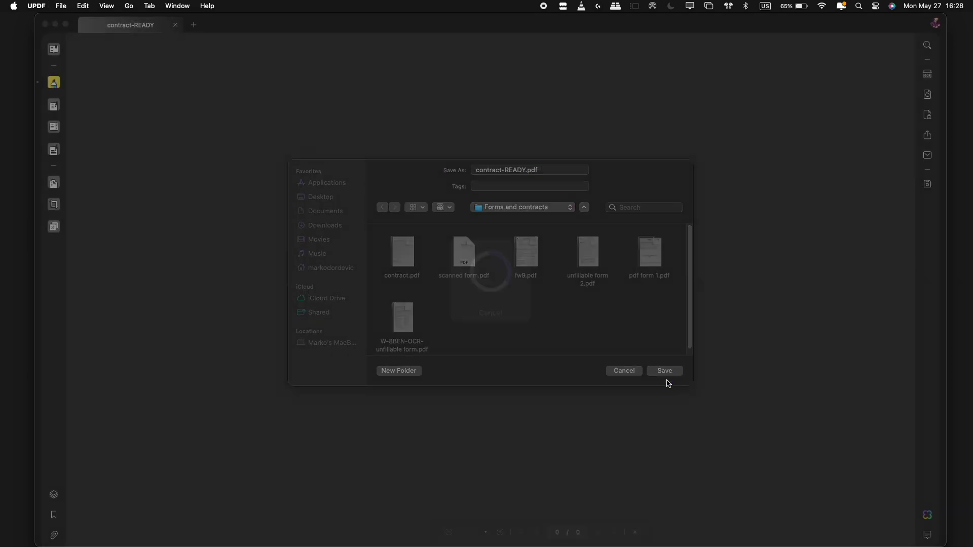
click(36, 6)
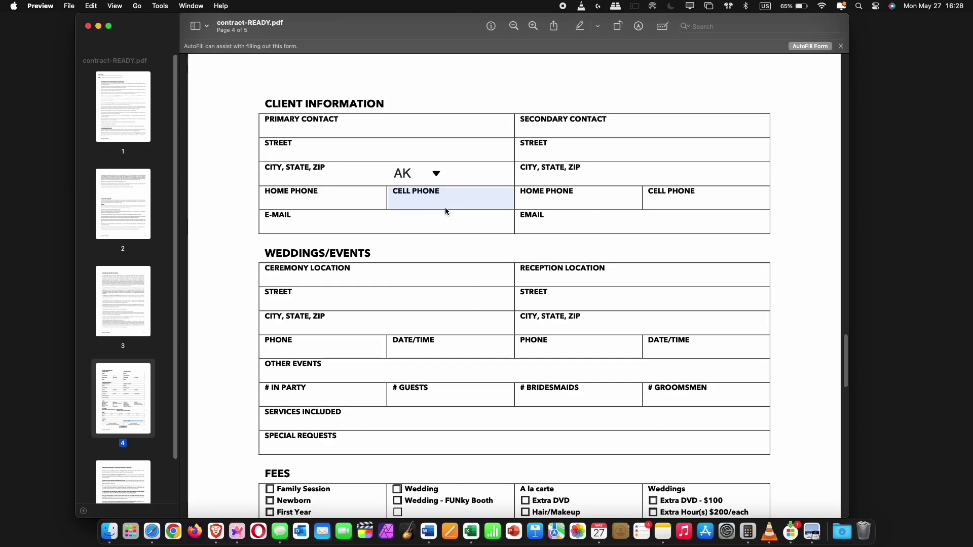
- Fill in the client's contact name, street and city, and pick AR as the state
click(321, 130)
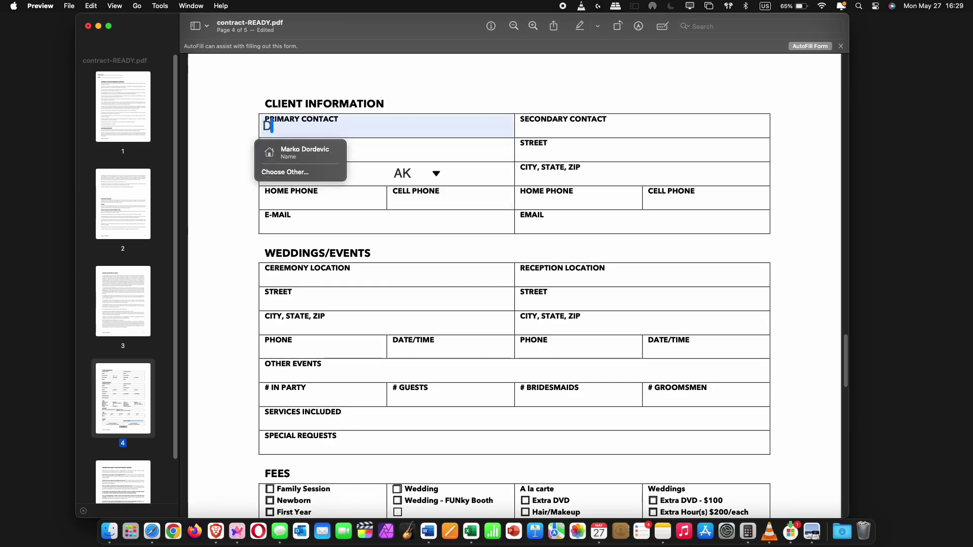
key(Tab)
text(Ro)
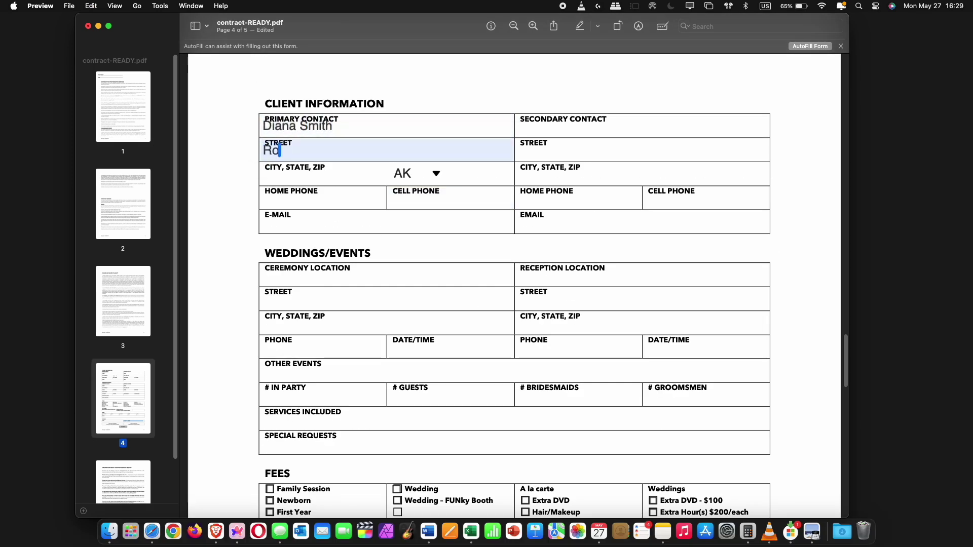
text(osevelt Row)
key(Tab)
text(Phoenix)
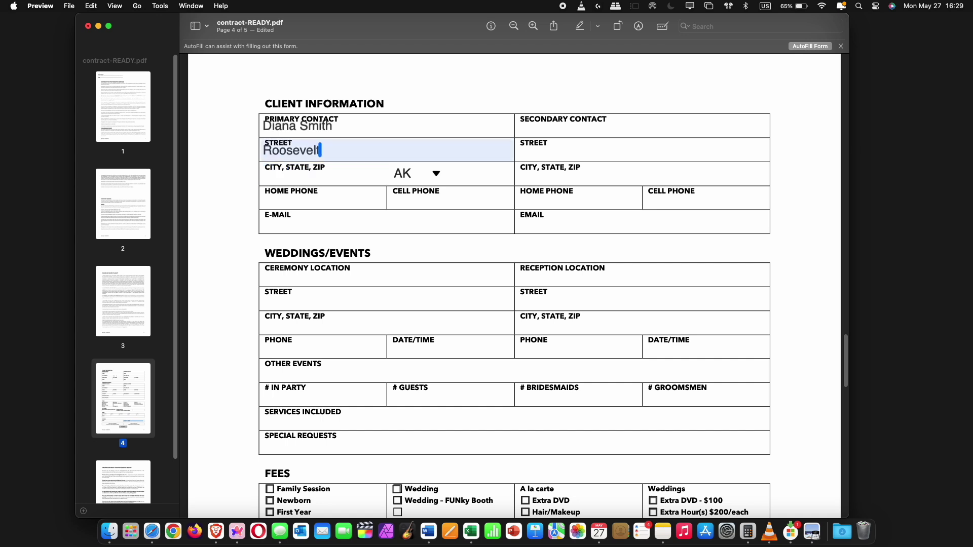
click(435, 174)
click(455, 200)
- Enter the client's ZIP code, home and cell phone numbers, and e-mail address
key(Tab)
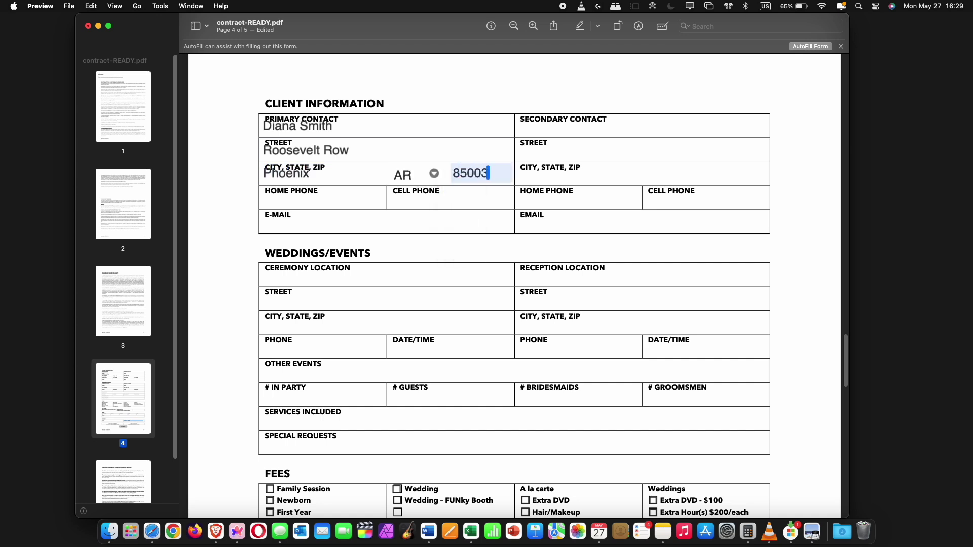
key(Tab)
key(Tab)
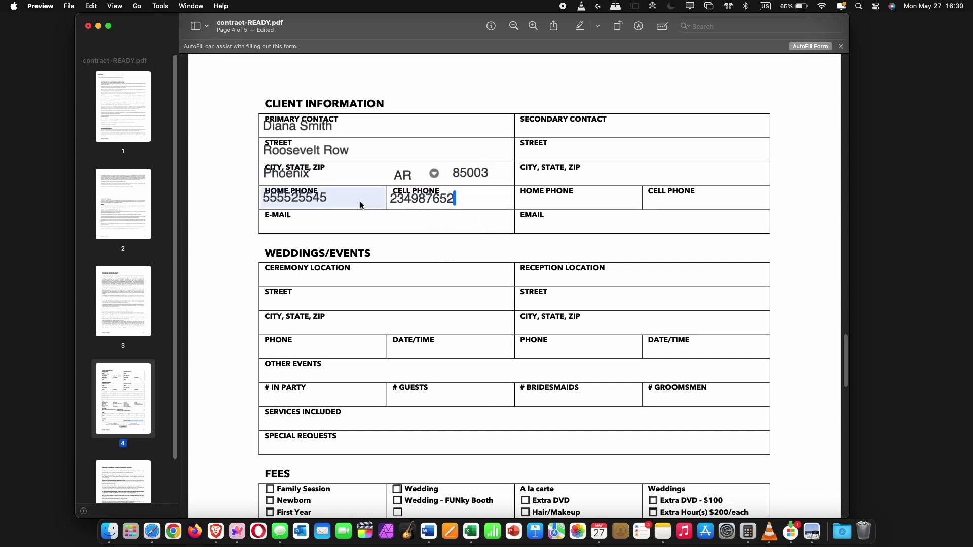
key(Tab)
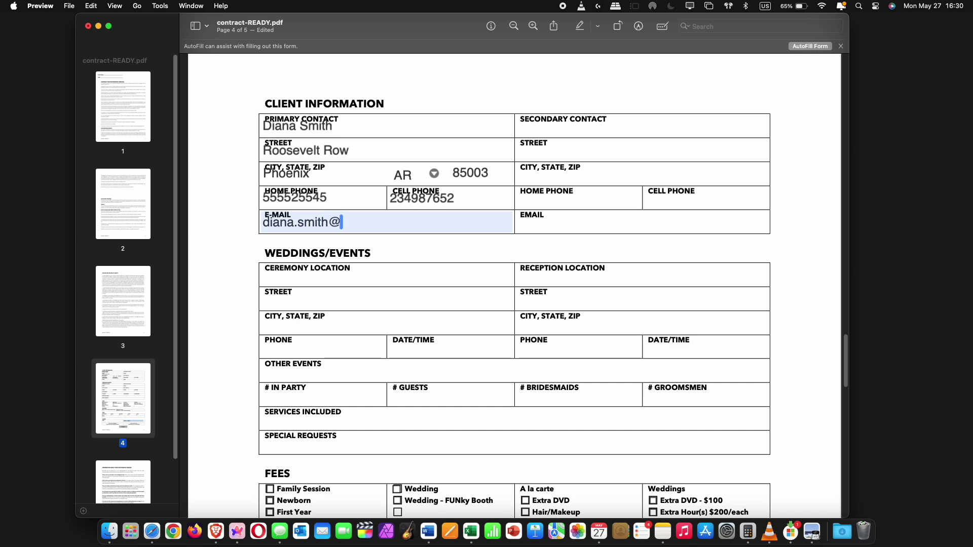
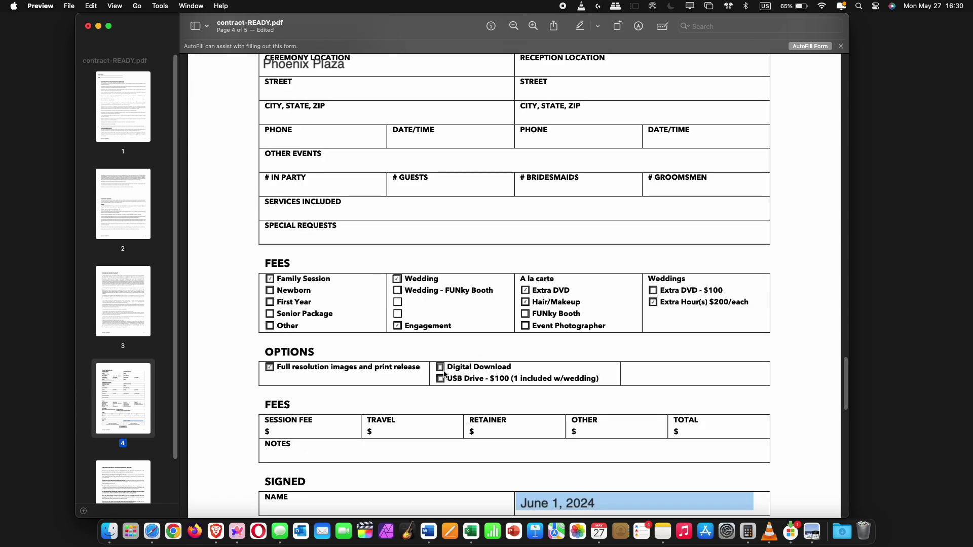
- Tick the Digital Download option, enter the signer's name, and submit the form
click(441, 368)
scroll(623, 417, down, 4)
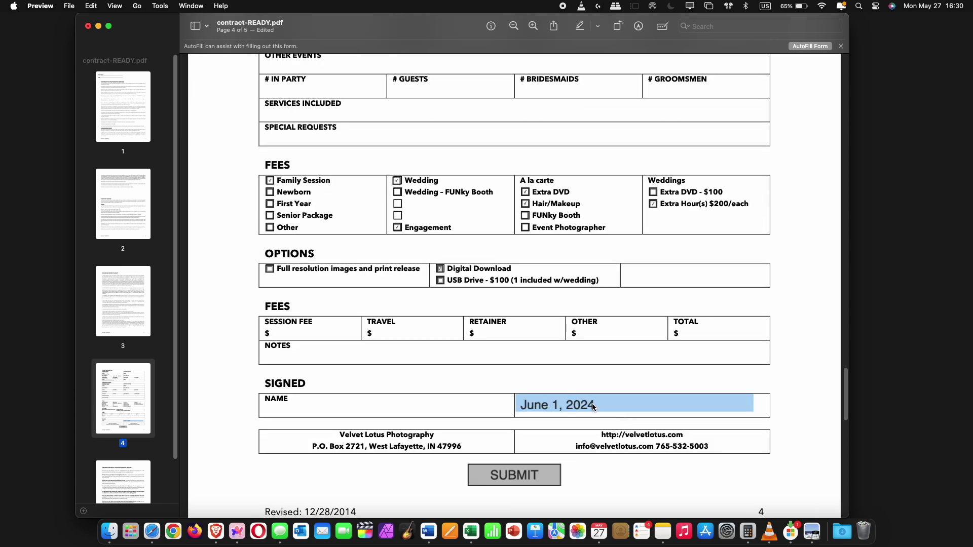
click(324, 408)
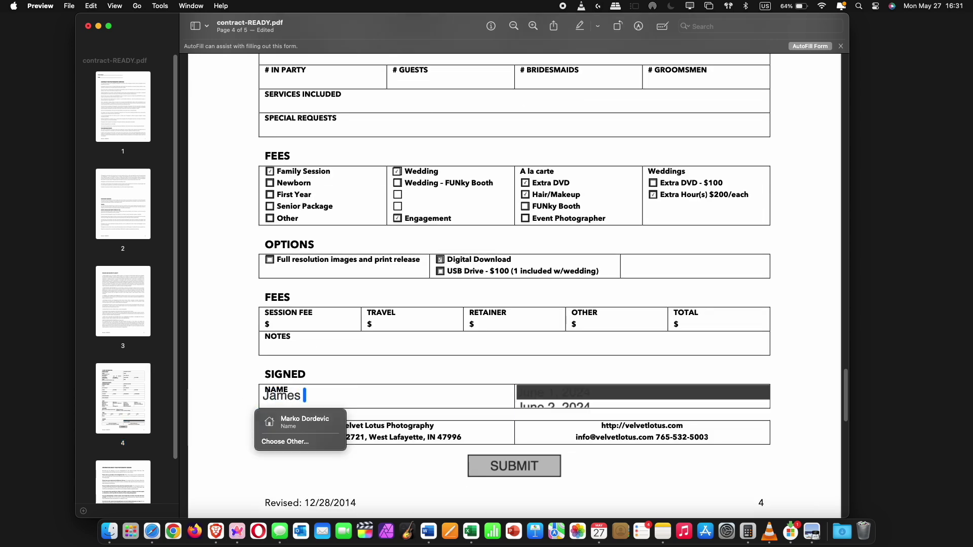
click(514, 466)
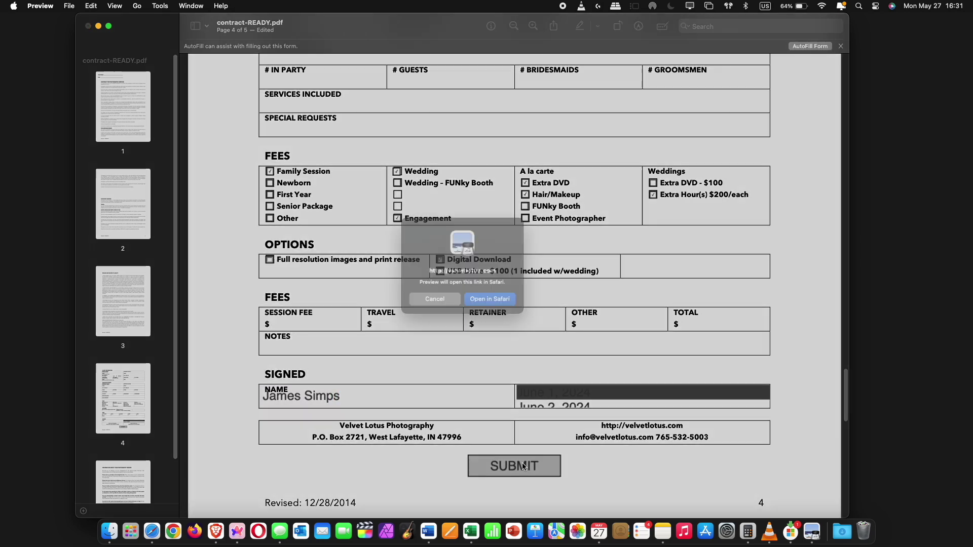